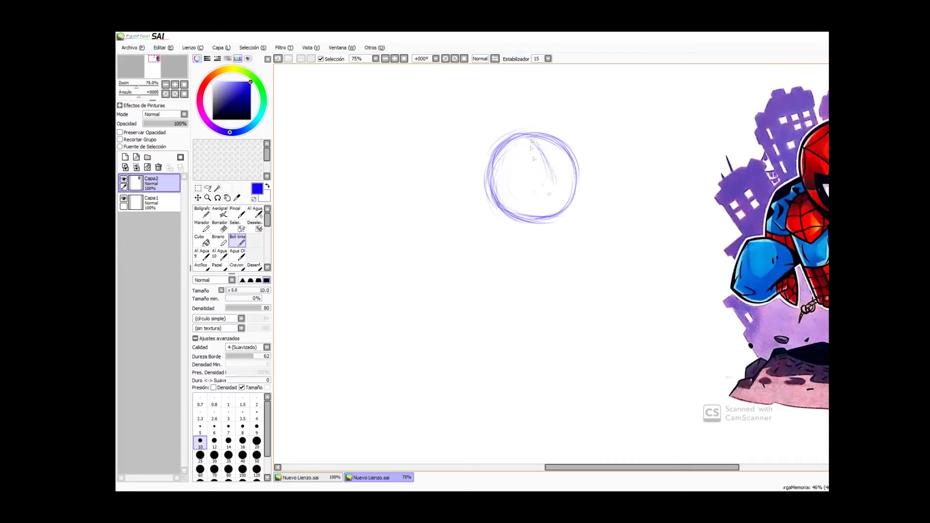
# Step: Sketch the curved face centre line and a pointed jaw below the blue head circle
pyautogui.moveTo(543, 165)
pyautogui.mouseDown()
pyautogui.moveTo(553, 200)
pyautogui.moveTo(534, 220)
pyautogui.mouseUp()
pyautogui.moveTo(576, 190); pyautogui.dragTo(557, 214)
pyautogui.hotkey('ctrl', 'z')
pyautogui.hotkey('ctrl', 'z')
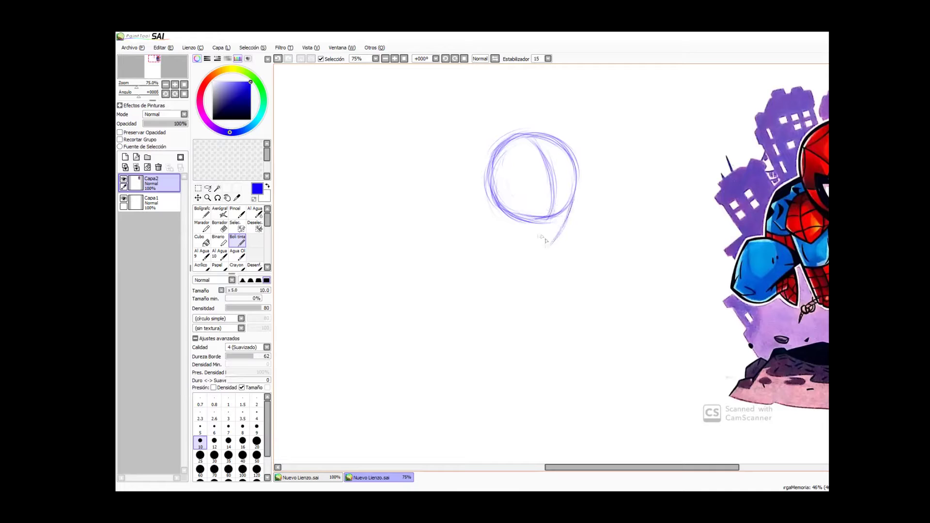
pyautogui.moveTo(501, 216); pyautogui.dragTo(558, 246)
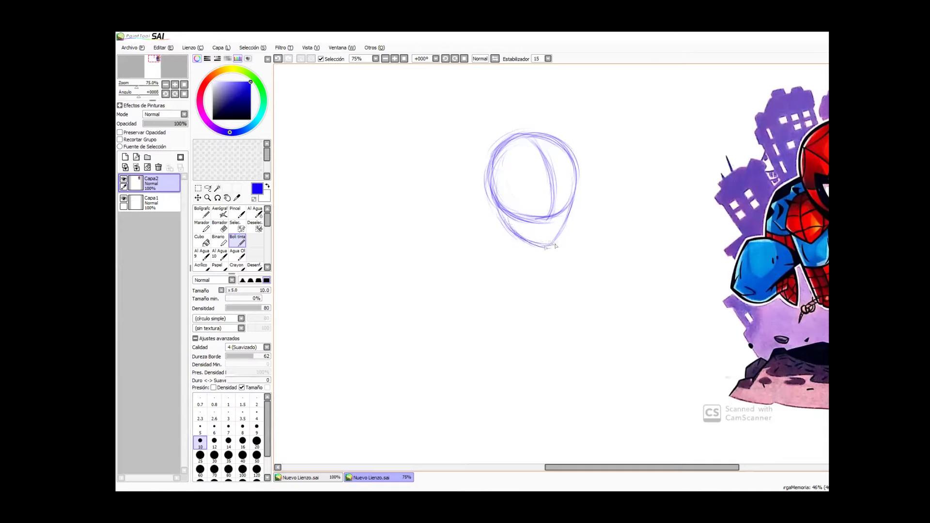
# Step: Reinforce the sides and jaw of the head sketch with more blue strokes
pyautogui.moveTo(576, 201)
pyautogui.mouseDown()
pyautogui.moveTo(548, 204)
pyautogui.moveTo(577, 191)
pyautogui.moveTo(507, 215)
pyautogui.moveTo(498, 193)
pyautogui.moveTo(493, 210)
pyautogui.moveTo(486, 191)
pyautogui.mouseUp()
pyautogui.moveTo(503, 228); pyautogui.dragTo(488, 160)
pyautogui.moveTo(485, 191)
pyautogui.mouseDown()
pyautogui.moveTo(504, 144)
pyautogui.moveTo(533, 135)
pyautogui.mouseUp()
pyautogui.moveTo(579, 170); pyautogui.dragTo(562, 233)
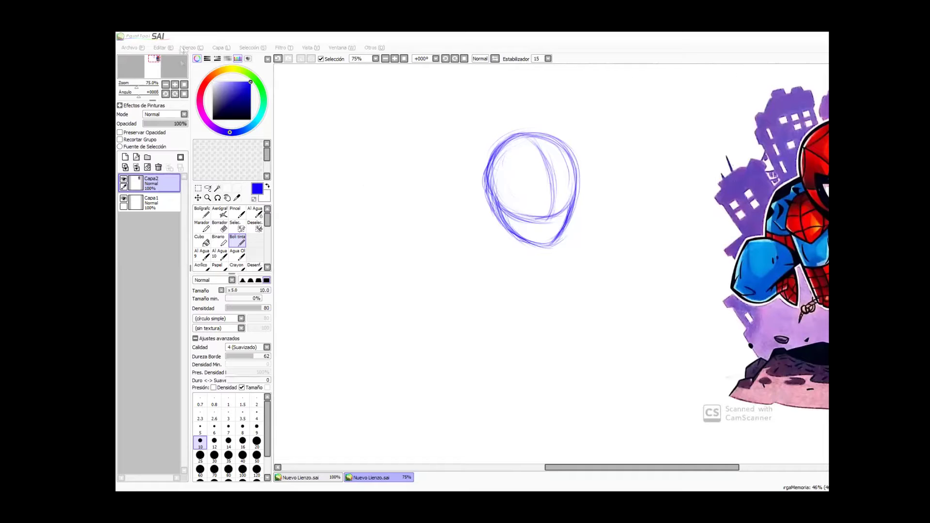
# Step: Select the blue head sketch with a rectangular selection and enlarge it slightly
pyautogui.click(198, 188)
pyautogui.moveTo(474, 117); pyautogui.dragTo(602, 273)
pyautogui.hotkey('ctrl', 't')
pyautogui.moveTo(573, 253)
pyautogui.mouseDown()
pyautogui.moveTo(555, 235)
pyautogui.moveTo(584, 249)
pyautogui.mouseUp()
pyautogui.press('Return')
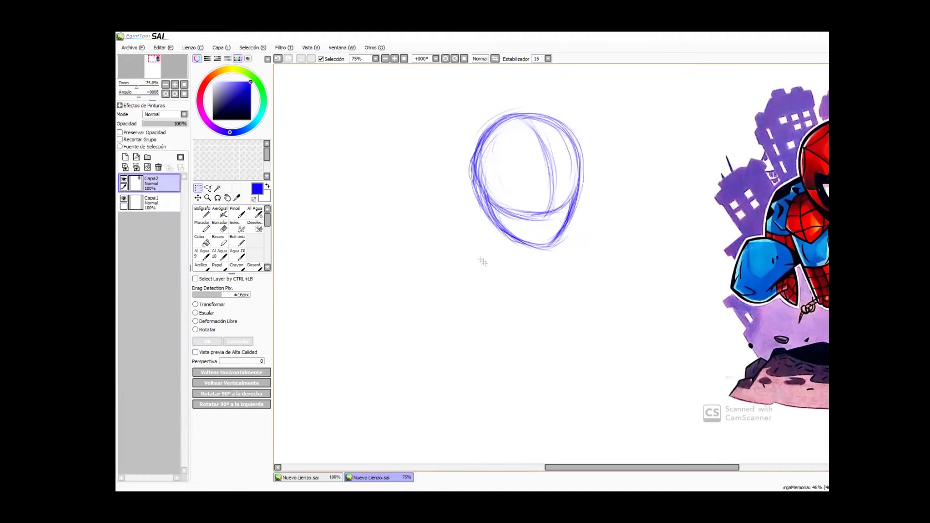
# Step: Shift the head sketch a short way left, away from the reference picture, and return to the ink pen
pyautogui.moveTo(465, 99); pyautogui.dragTo(598, 268)
pyautogui.hotkey('ctrl', 't')
pyautogui.moveTo(544, 196); pyautogui.dragTo(501, 197)
pyautogui.press('Return')
pyautogui.hotkey('ctrl', 'd')
pyautogui.moveTo(577, 225); pyautogui.dragTo(560, 233)
pyautogui.press('n')
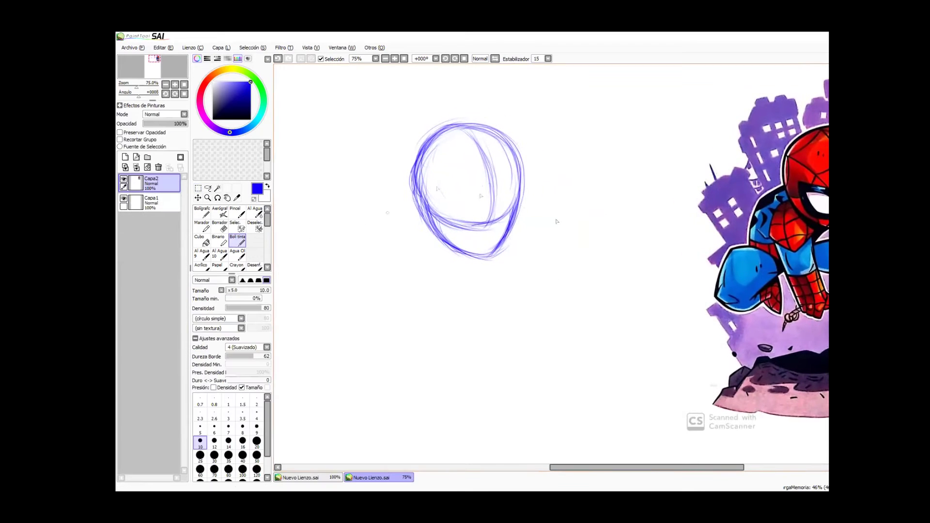
# Step: Set the pen to size 40, mark the reference figure's back and leg pose lines in yellow, and undo the marks
pyautogui.click(232, 69)
pyautogui.click(242, 455)
pyautogui.moveTo(790, 204)
pyautogui.mouseDown()
pyautogui.moveTo(758, 244)
pyautogui.moveTo(796, 255)
pyautogui.moveTo(761, 301)
pyautogui.moveTo(771, 301)
pyautogui.mouseUp()
pyautogui.moveTo(794, 258); pyautogui.dragTo(828, 253)
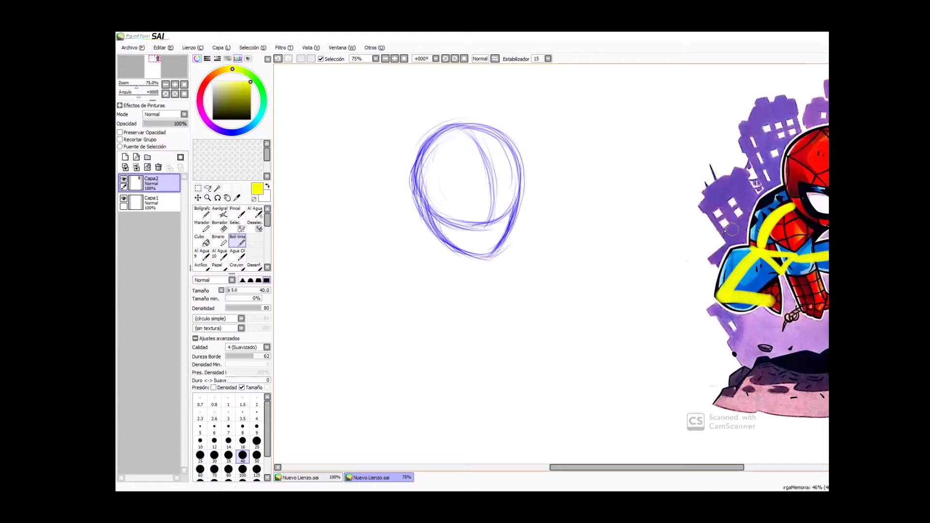
pyautogui.hotkey('ctrl', 'z')
pyautogui.hotkey('ctrl', 'z')
pyautogui.hotkey('ctrl', 'z')
# Step: Choose blue and sketch the figure's back curve and the angled lines of its bent and outstretched limbs
pyautogui.click(239, 132)
pyautogui.moveTo(417, 210)
pyautogui.mouseDown()
pyautogui.moveTo(364, 277)
pyautogui.moveTo(409, 296)
pyautogui.mouseUp()
pyautogui.moveTo(346, 295)
pyautogui.mouseDown()
pyautogui.moveTo(382, 327)
pyautogui.moveTo(411, 303)
pyautogui.mouseUp()
pyautogui.moveTo(495, 300); pyautogui.dragTo(540, 290)
pyautogui.moveTo(379, 285)
pyautogui.mouseDown()
pyautogui.moveTo(327, 330)
pyautogui.moveTo(381, 333)
pyautogui.moveTo(374, 366)
pyautogui.mouseUp()
pyautogui.moveTo(439, 287)
pyautogui.mouseDown()
pyautogui.moveTo(518, 280)
pyautogui.moveTo(564, 310)
pyautogui.moveTo(611, 281)
pyautogui.mouseUp()
pyautogui.moveTo(391, 340); pyautogui.dragTo(366, 376)
# Step: Strengthen the back and hip lines in blue and add a shoulder circle with a supporting arm line
pyautogui.moveTo(443, 196)
pyautogui.mouseDown()
pyautogui.moveTo(395, 243)
pyautogui.moveTo(382, 271)
pyautogui.mouseUp()
pyautogui.moveTo(361, 274); pyautogui.dragTo(445, 279)
pyautogui.moveTo(370, 281)
pyautogui.mouseDown()
pyautogui.moveTo(398, 312)
pyautogui.moveTo(439, 286)
pyautogui.mouseUp()
pyautogui.moveTo(431, 219); pyautogui.dragTo(427, 220)
pyautogui.moveTo(433, 262)
pyautogui.mouseDown()
pyautogui.moveTo(433, 318)
pyautogui.moveTo(448, 351)
pyautogui.mouseUp()
# Step: Sketch the raised hand in blue beside the head as a small circle with short finger lines
pyautogui.moveTo(565, 141)
pyautogui.mouseDown()
pyautogui.moveTo(545, 149)
pyautogui.moveTo(562, 167)
pyautogui.moveTo(552, 140)
pyautogui.mouseUp()
pyautogui.moveTo(569, 123); pyautogui.dragTo(575, 155)
pyautogui.moveTo(569, 168); pyautogui.dragTo(592, 171)
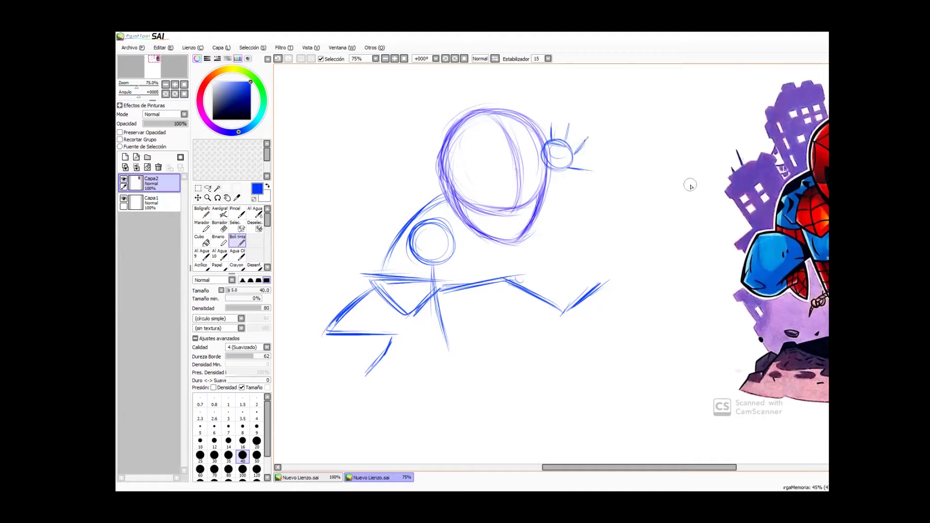
# Step: Select the whole blue pose sketch, scale it down slightly and reposition it
pyautogui.click(198, 188)
pyautogui.moveTo(288, 77); pyautogui.dragTo(642, 397)
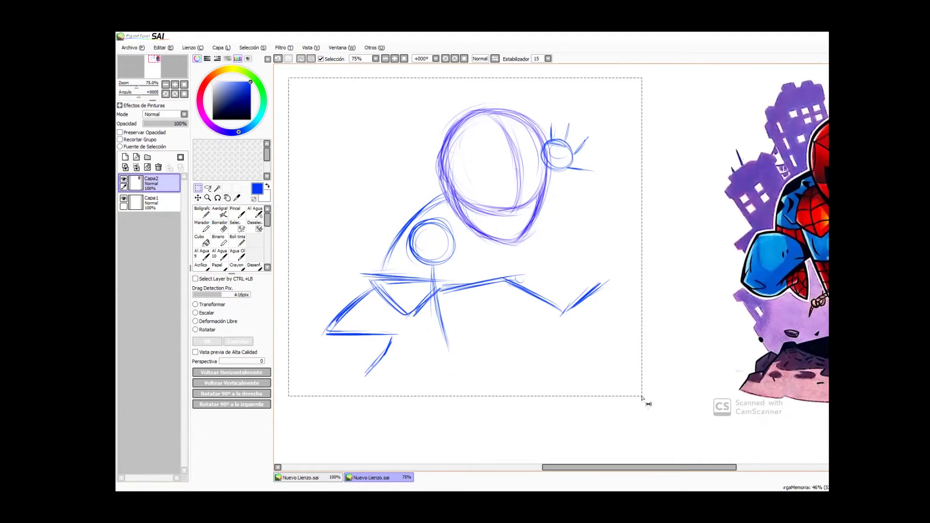
pyautogui.hotkey('ctrl', 't')
pyautogui.moveTo(321, 102); pyautogui.dragTo(354, 135)
pyautogui.moveTo(428, 192)
pyautogui.mouseDown()
pyautogui.moveTo(439, 181)
pyautogui.moveTo(417, 169)
pyautogui.mouseUp()
pyautogui.press('Return')
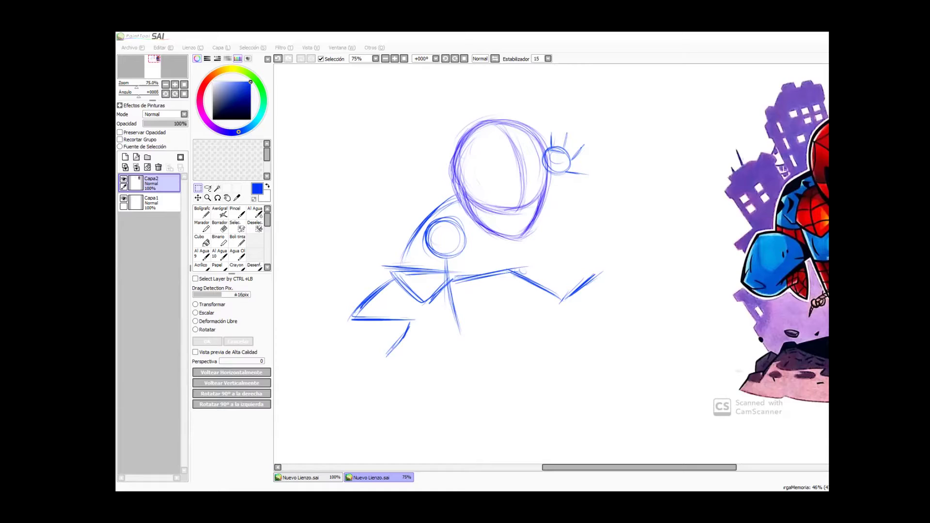
# Step: Outline the back, waist and chest in black over the pose and erase the blue guides inside the torso
pyautogui.click(214, 119)
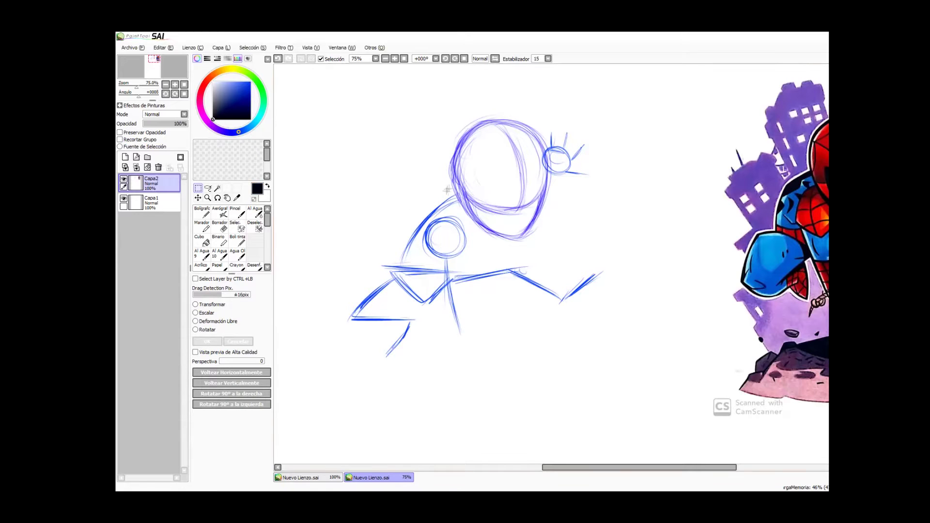
pyautogui.click(237, 240)
pyautogui.moveTo(455, 189)
pyautogui.mouseDown()
pyautogui.moveTo(423, 202)
pyautogui.moveTo(400, 261)
pyautogui.mouseUp()
pyautogui.moveTo(411, 224); pyautogui.dragTo(455, 189)
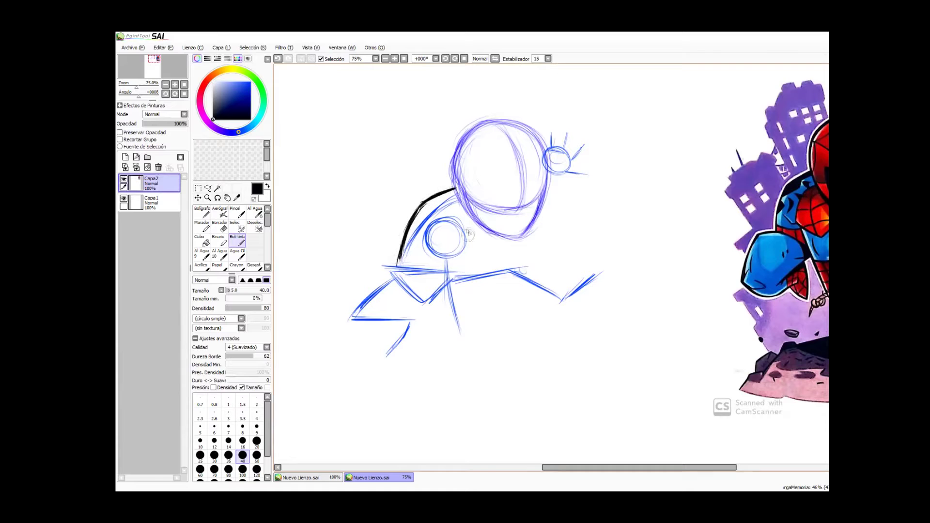
pyautogui.moveTo(399, 261); pyautogui.dragTo(436, 275)
pyautogui.moveTo(501, 239); pyautogui.dragTo(477, 263)
pyautogui.press('e')
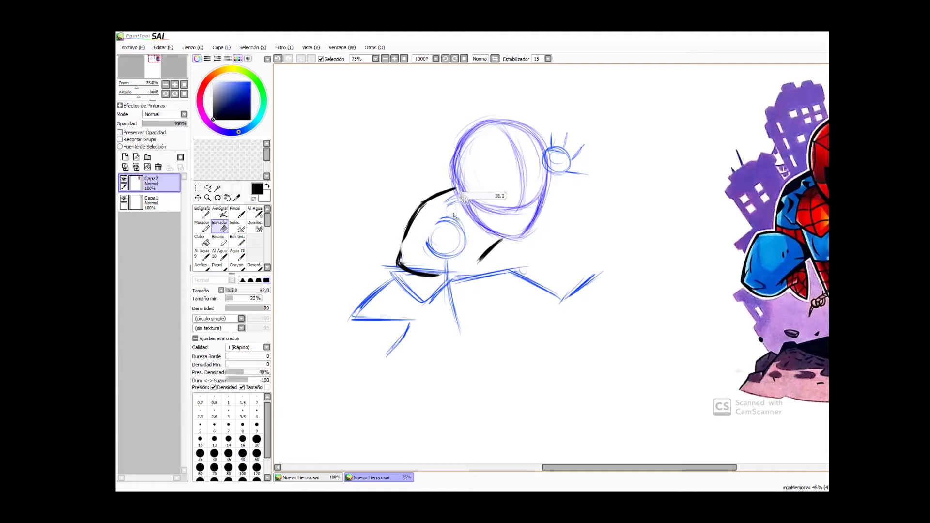
pyautogui.moveTo(411, 261)
pyautogui.mouseDown()
pyautogui.moveTo(404, 214)
pyautogui.moveTo(408, 265)
pyautogui.moveTo(441, 278)
pyautogui.mouseUp()
# Step: Draw the rounded shoulder contour and the chest line under the jaw in black
pyautogui.click(237, 241)
pyautogui.moveTo(454, 188); pyautogui.dragTo(545, 180)
pyautogui.hotkey('ctrl', 'z')
pyautogui.hotkey('ctrl', 'z')
pyautogui.moveTo(492, 236)
pyautogui.mouseDown()
pyautogui.moveTo(529, 257)
pyautogui.moveTo(497, 234)
pyautogui.moveTo(531, 233)
pyautogui.moveTo(487, 249)
pyautogui.moveTo(468, 273)
pyautogui.mouseUp()
pyautogui.hotkey('ctrl', 'z')
pyautogui.moveTo(427, 247)
pyautogui.mouseDown()
pyautogui.moveTo(457, 259)
pyautogui.moveTo(428, 240)
pyautogui.moveTo(442, 207)
pyautogui.moveTo(477, 233)
pyautogui.moveTo(459, 199)
pyautogui.mouseUp()
pyautogui.moveTo(449, 262)
pyautogui.mouseDown()
pyautogui.moveTo(476, 243)
pyautogui.moveTo(485, 227)
pyautogui.mouseUp()
# Step: Draw the supporting arm in black as a tapered upper arm and a cylindrical forearm
pyautogui.moveTo(427, 251); pyautogui.dragTo(439, 290)
pyautogui.moveTo(465, 252)
pyautogui.mouseDown()
pyautogui.moveTo(458, 292)
pyautogui.moveTo(446, 328)
pyautogui.mouseUp()
pyautogui.moveTo(467, 286); pyautogui.dragTo(474, 321)
pyautogui.moveTo(444, 324); pyautogui.dragTo(474, 323)
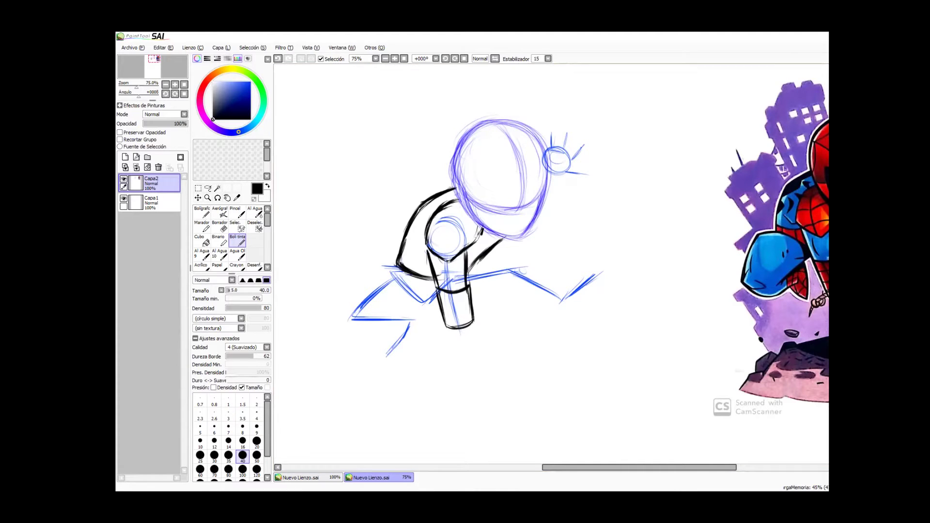
# Step: Redraw the back outline slightly further inward in black and erase the old outer line
pyautogui.moveTo(453, 187); pyautogui.dragTo(351, 269)
pyautogui.moveTo(351, 269); pyautogui.dragTo(436, 278)
pyautogui.hotkey('ctrl', 'z')
pyautogui.hotkey('ctrl', 'z')
pyautogui.moveTo(454, 187)
pyautogui.mouseDown()
pyautogui.moveTo(416, 208)
pyautogui.moveTo(404, 242)
pyautogui.moveTo(431, 277)
pyautogui.mouseUp()
pyautogui.press('e')
pyautogui.moveTo(407, 236)
pyautogui.mouseDown()
pyautogui.moveTo(398, 269)
pyautogui.moveTo(403, 228)
pyautogui.mouseUp()
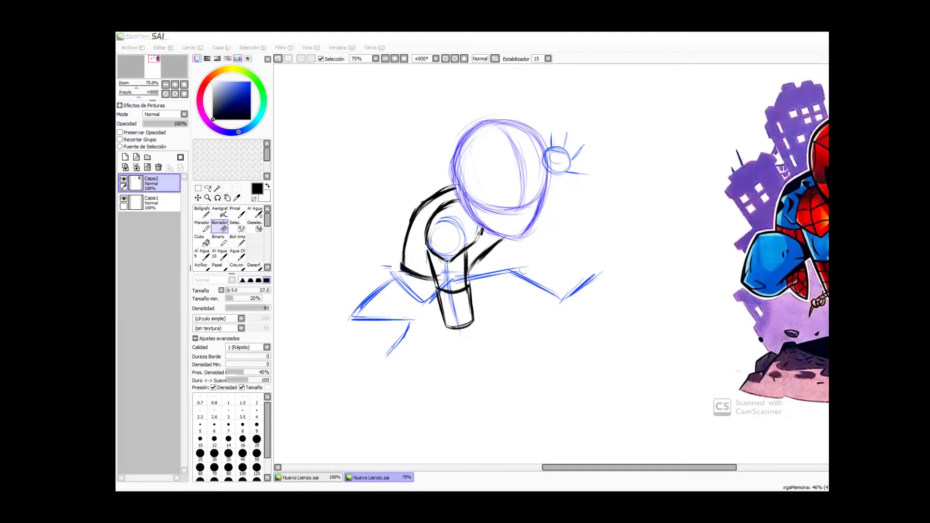
pyautogui.click(670, 51)
pyautogui.hotkey('ctrl', 'v')
pyautogui.hotkey('ctrl', 't')
pyautogui.moveTo(339, 78); pyautogui.dragTo(693, 131)
pyautogui.moveTo(369, 96); pyautogui.dragTo(698, 278)
pyautogui.moveTo(824, 324)
pyautogui.mouseDown()
pyautogui.moveTo(803, 307)
pyautogui.moveTo(759, 321)
pyautogui.mouseUp()
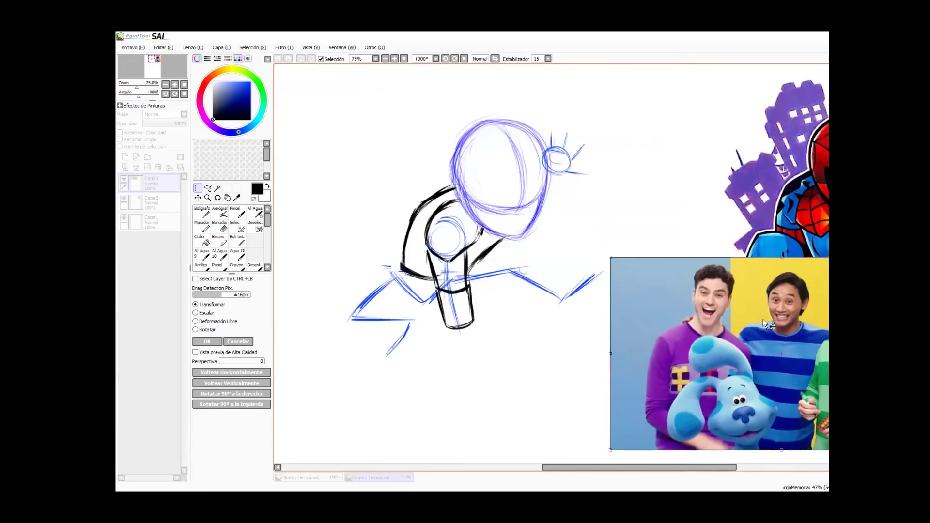
pyautogui.press('Return')
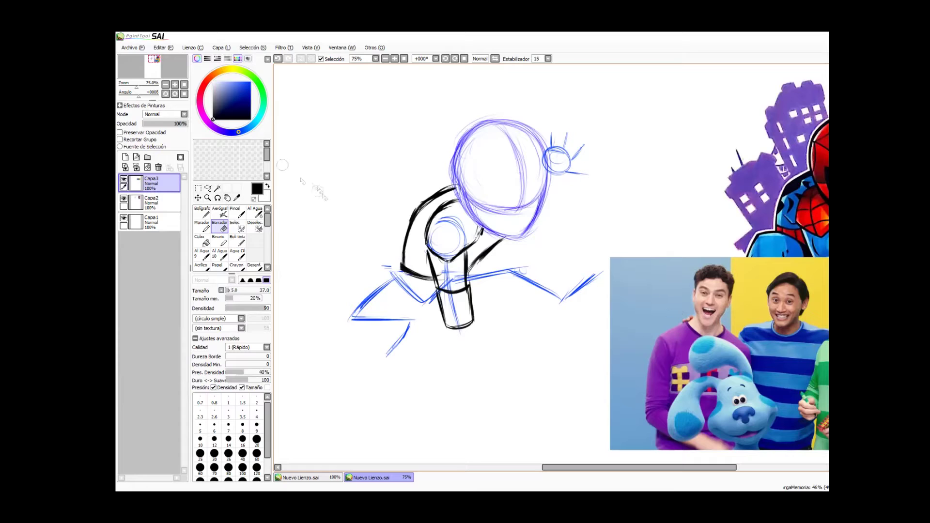
pyautogui.click(158, 168)
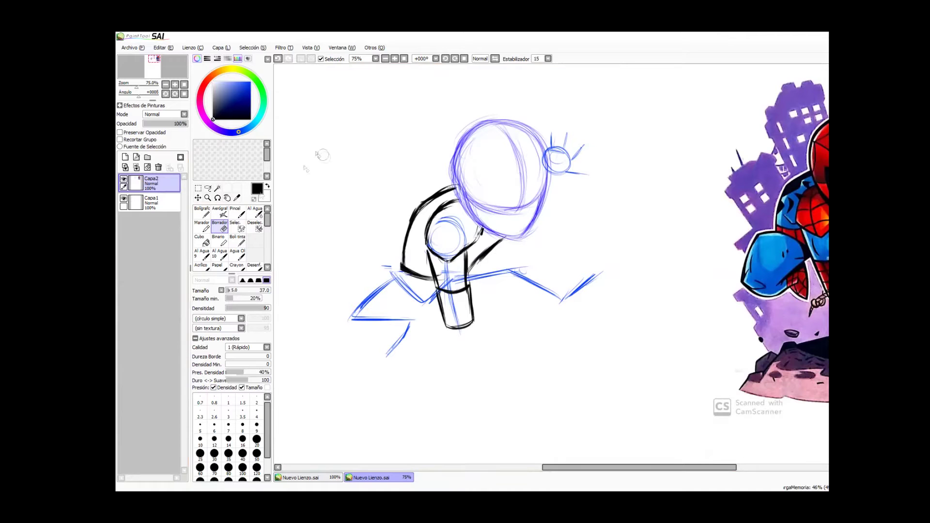
# Step: Erase the blue guides inside the supporting arm and draw an angular hand at the wrist in black
pyautogui.moveTo(455, 228)
pyautogui.mouseDown()
pyautogui.moveTo(441, 250)
pyautogui.moveTo(447, 291)
pyautogui.moveTo(469, 289)
pyautogui.mouseUp()
pyautogui.click(237, 241)
pyautogui.moveTo(450, 332)
pyautogui.mouseDown()
pyautogui.moveTo(467, 336)
pyautogui.moveTo(476, 325)
pyautogui.moveTo(479, 340)
pyautogui.moveTo(484, 319)
pyautogui.mouseUp()
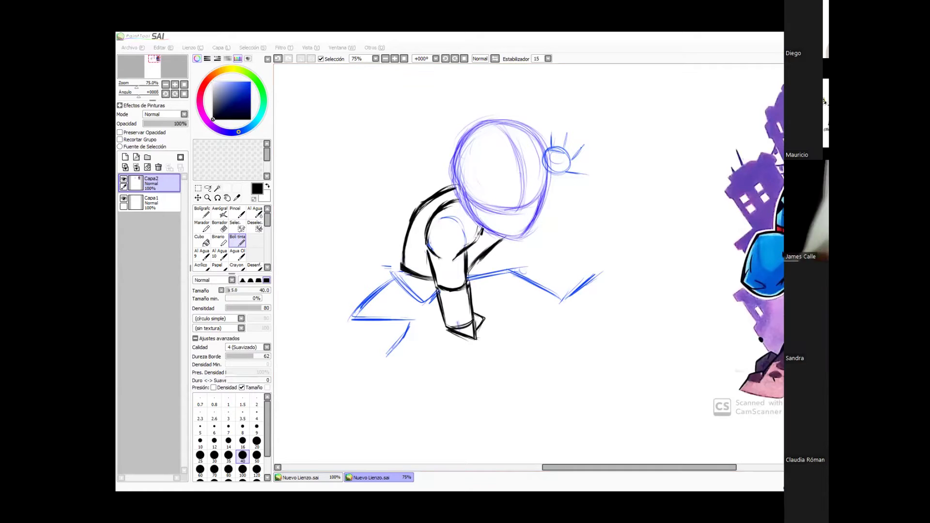
# Step: Draw the hip contour in black from the base of the back down to the forearm
pyautogui.moveTo(406, 258)
pyautogui.mouseDown()
pyautogui.moveTo(410, 236)
pyautogui.moveTo(460, 286)
pyautogui.moveTo(487, 281)
pyautogui.mouseUp()
pyautogui.moveTo(403, 266)
pyautogui.mouseDown()
pyautogui.moveTo(453, 285)
pyautogui.moveTo(504, 267)
pyautogui.mouseUp()
pyautogui.hotkey('ctrl', 'z')
pyautogui.hotkey('ctrl', 'z')
pyautogui.moveTo(403, 275); pyautogui.dragTo(438, 307)
pyautogui.press('e')
pyautogui.press('n')
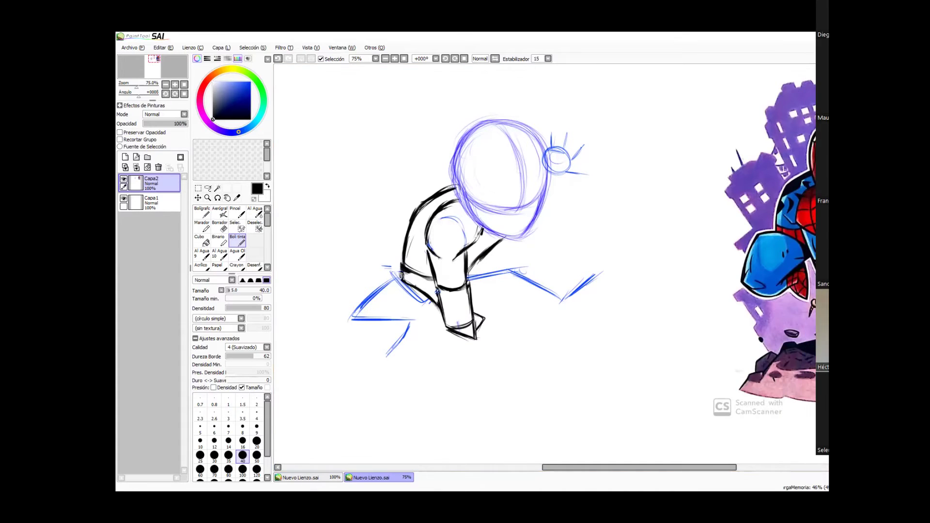
pyautogui.moveTo(477, 202); pyautogui.dragTo(417, 220)
pyautogui.hotkey('ctrl', 'z')
pyautogui.moveTo(453, 188)
pyautogui.mouseDown()
pyautogui.moveTo(402, 317)
pyautogui.moveTo(442, 327)
pyautogui.mouseUp()
pyautogui.hotkey('ctrl', 'z')
pyautogui.moveTo(390, 263); pyautogui.dragTo(483, 274)
pyautogui.hotkey('ctrl', 'z')
pyautogui.moveTo(401, 267); pyautogui.dragTo(442, 320)
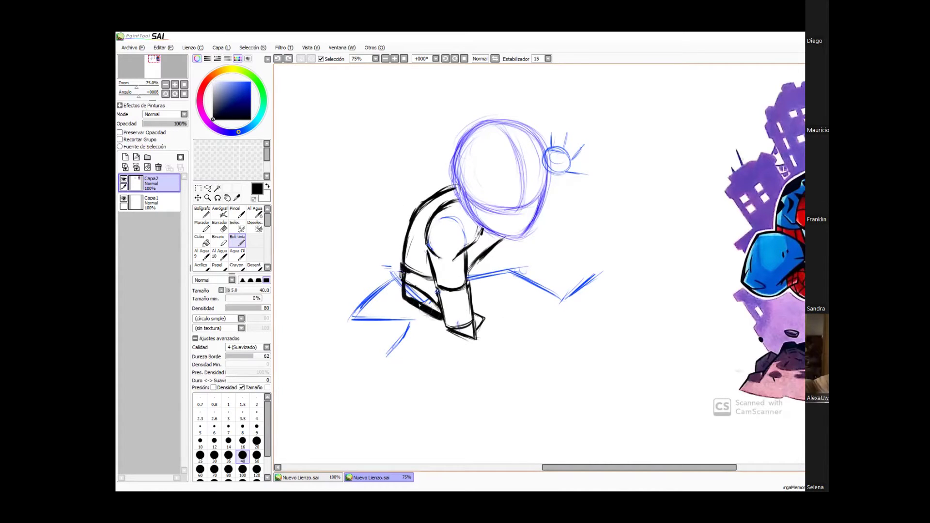
pyautogui.hotkey('ctrl', 'z')
pyautogui.moveTo(457, 281); pyautogui.dragTo(389, 261)
pyautogui.hotkey('ctrl', 'z')
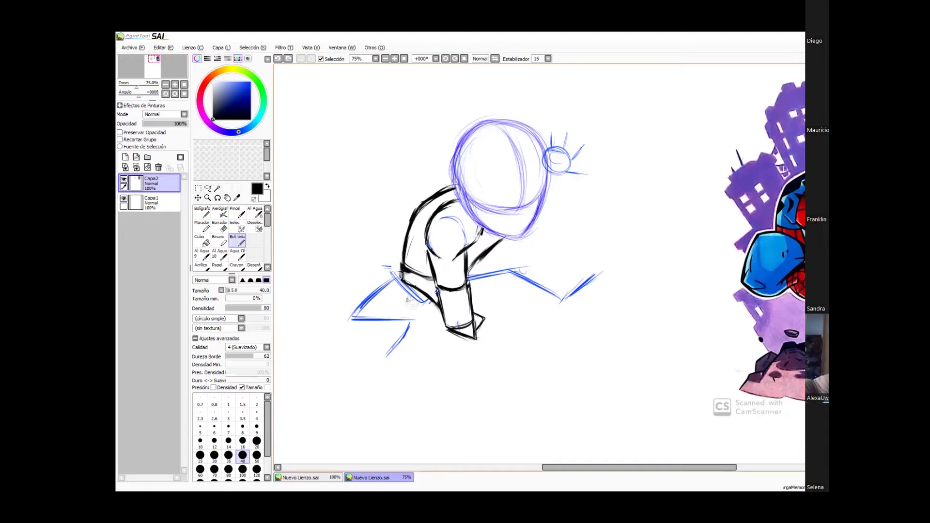
# Step: Trace the head and jaw outline in black over the blue sketch
pyautogui.moveTo(458, 197)
pyautogui.mouseDown()
pyautogui.moveTo(456, 148)
pyautogui.moveTo(487, 127)
pyautogui.moveTo(533, 128)
pyautogui.moveTo(551, 151)
pyautogui.mouseUp()
pyautogui.moveTo(458, 195)
pyautogui.mouseDown()
pyautogui.moveTo(482, 228)
pyautogui.moveTo(513, 245)
pyautogui.moveTo(532, 231)
pyautogui.moveTo(550, 191)
pyautogui.mouseUp()
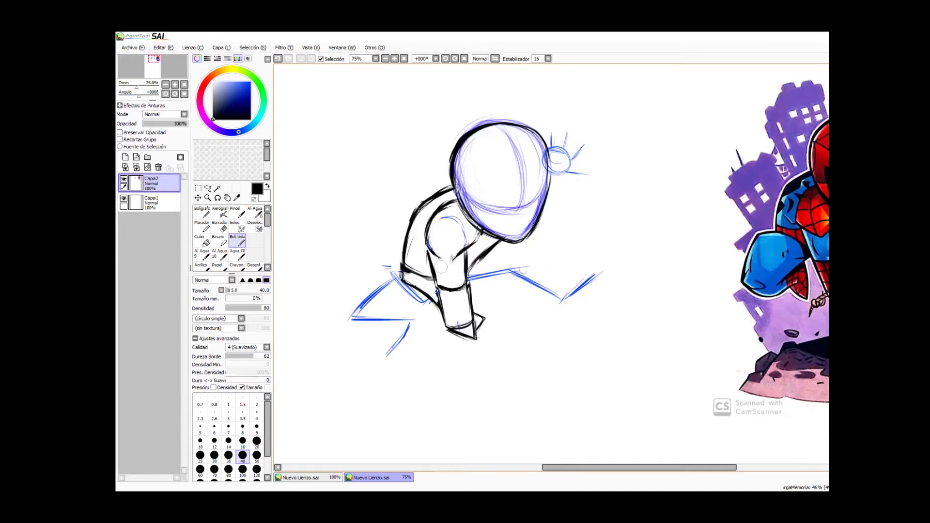
# Step: Mark the reference figure's bent leg as a box with a knee oval in yellow on a new layer
pyautogui.click(230, 69)
pyautogui.click(251, 81)
pyautogui.moveTo(795, 242)
pyautogui.mouseDown()
pyautogui.moveTo(759, 235)
pyautogui.moveTo(800, 261)
pyautogui.mouseUp()
pyautogui.hotkey('ctrl', 'z')
pyautogui.hotkey('ctrl', 'z')
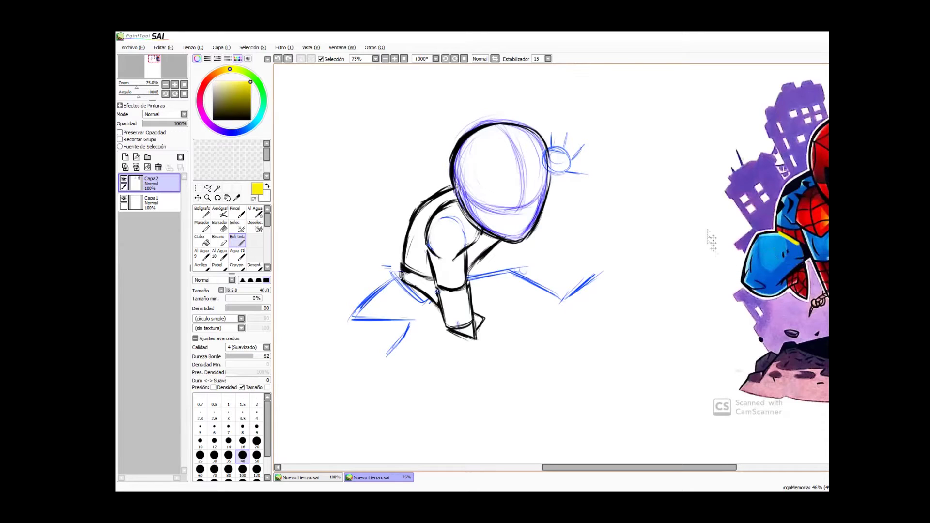
pyautogui.click(125, 157)
pyautogui.moveTo(780, 235); pyautogui.dragTo(800, 241)
pyautogui.moveTo(802, 242); pyautogui.dragTo(804, 262)
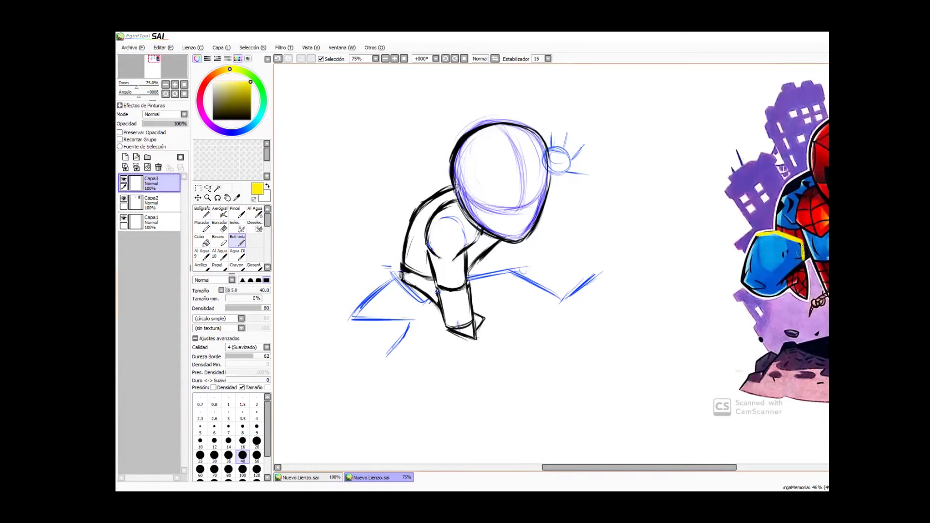
pyautogui.moveTo(754, 235)
pyautogui.mouseDown()
pyautogui.moveTo(804, 264)
pyautogui.moveTo(741, 273)
pyautogui.moveTo(789, 269)
pyautogui.moveTo(749, 282)
pyautogui.mouseUp()
# Step: Draw the bent leg in black on layer Capa2 as a thigh block with a knee oval
pyautogui.click(154, 202)
pyautogui.moveTo(247, 101); pyautogui.dragTo(213, 119)
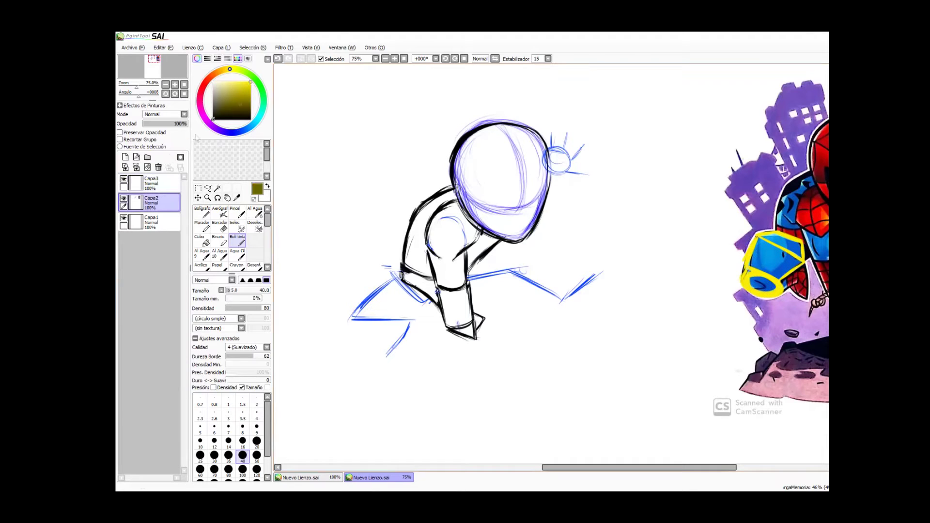
pyautogui.moveTo(394, 286); pyautogui.dragTo(387, 286)
pyautogui.moveTo(386, 287); pyautogui.dragTo(440, 312)
pyautogui.moveTo(388, 285)
pyautogui.mouseDown()
pyautogui.moveTo(369, 326)
pyautogui.moveTo(410, 339)
pyautogui.moveTo(442, 317)
pyautogui.mouseUp()
pyautogui.moveTo(369, 333); pyautogui.dragTo(418, 356)
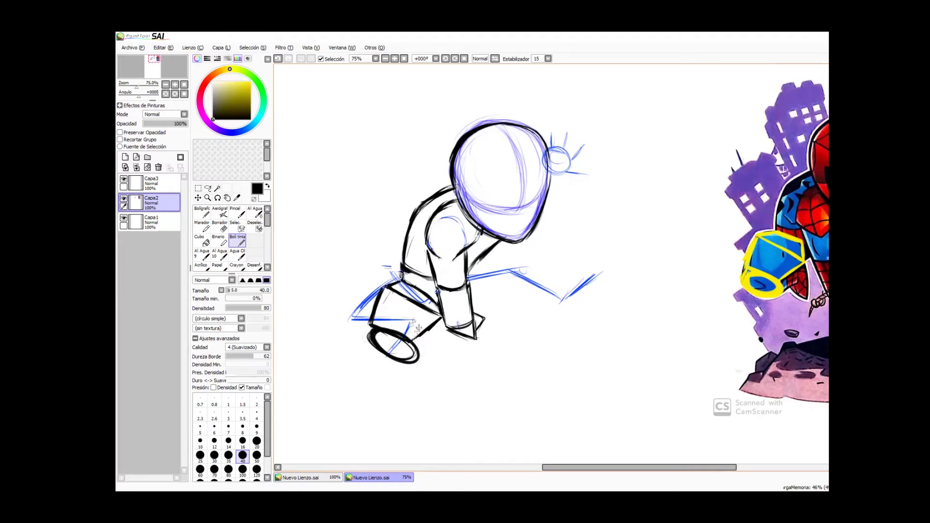
# Step: Undo the last leg strokes and draw horizontal ground lines across the reference figure and under the sketched hand
pyautogui.hotkey('ctrl', 'z')
pyautogui.hotkey('ctrl', 'z')
pyautogui.moveTo(828, 300); pyautogui.dragTo(735, 305)
pyautogui.moveTo(353, 341); pyautogui.dragTo(516, 338)
pyautogui.moveTo(425, 339); pyautogui.dragTo(518, 338)
# Step: Erase the stray lines around the leg and redraw the thigh block with its knee oval resting on the ground line
pyautogui.press('e')
pyautogui.moveTo(371, 320)
pyautogui.mouseDown()
pyautogui.moveTo(407, 332)
pyautogui.moveTo(426, 319)
pyautogui.moveTo(353, 320)
pyautogui.mouseUp()
pyautogui.moveTo(403, 289)
pyautogui.mouseDown()
pyautogui.moveTo(439, 305)
pyautogui.moveTo(383, 320)
pyautogui.moveTo(422, 334)
pyautogui.moveTo(441, 317)
pyautogui.mouseUp()
pyautogui.click(237, 241)
pyautogui.moveTo(387, 322)
pyautogui.mouseDown()
pyautogui.moveTo(424, 335)
pyautogui.moveTo(388, 323)
pyautogui.mouseUp()
pyautogui.press('e')
pyautogui.press('n')
pyautogui.moveTo(388, 288)
pyautogui.mouseDown()
pyautogui.moveTo(382, 325)
pyautogui.moveTo(443, 319)
pyautogui.mouseUp()
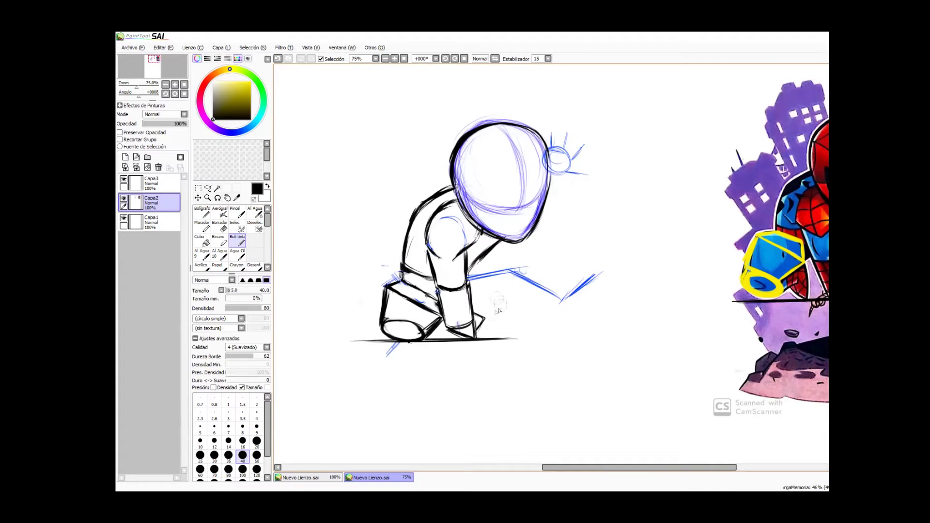
# Step: Erase the yellow leg marks from the reference figure on the top layer
pyautogui.click(158, 186)
pyautogui.click(220, 227)
pyautogui.moveTo(746, 242)
pyautogui.mouseDown()
pyautogui.moveTo(768, 286)
pyautogui.moveTo(723, 264)
pyautogui.mouseUp()
# Step: Lasso the bent leg on layer Capa2, move it slightly left and clear the selection
pyautogui.click(150, 201)
pyautogui.click(208, 188)
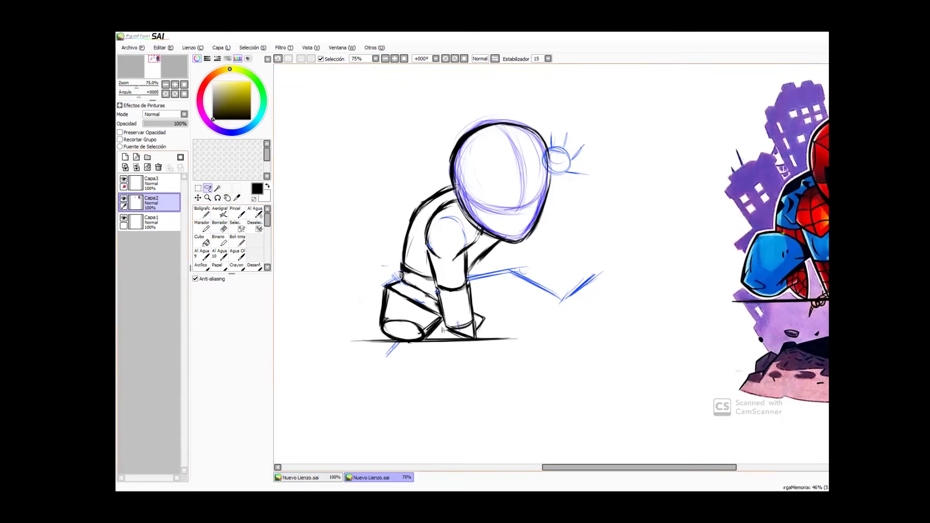
pyautogui.moveTo(380, 290); pyautogui.dragTo(419, 348)
pyautogui.hotkey('ctrl', 't')
pyautogui.moveTo(417, 313)
pyautogui.mouseDown()
pyautogui.moveTo(407, 309)
pyautogui.moveTo(465, 277)
pyautogui.moveTo(459, 266)
pyautogui.moveTo(410, 316)
pyautogui.mouseUp()
pyautogui.press('Return')
pyautogui.hotkey('ctrl', 'd')
# Step: Erase the leftover lines above the moved thigh and between the leg and the supporting arm
pyautogui.click(223, 232)
pyautogui.moveTo(398, 274); pyautogui.dragTo(379, 285)
pyautogui.moveTo(431, 303)
pyautogui.mouseDown()
pyautogui.moveTo(432, 328)
pyautogui.moveTo(416, 339)
pyautogui.mouseUp()
# Step: Complete the thigh edges in black, add a pointed foot beside the knee and clean up the ground line under the leg
pyautogui.click(238, 241)
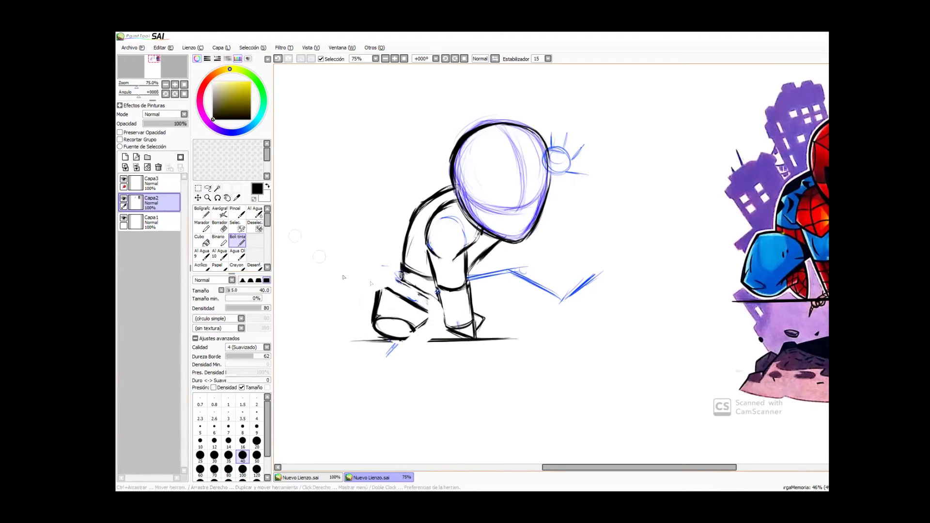
pyautogui.moveTo(443, 291)
pyautogui.mouseDown()
pyautogui.moveTo(410, 339)
pyautogui.moveTo(440, 302)
pyautogui.moveTo(378, 305)
pyautogui.moveTo(405, 337)
pyautogui.moveTo(441, 315)
pyautogui.mouseUp()
pyautogui.click(210, 78)
pyautogui.click(251, 82)
pyautogui.hotkey('ctrl', 'z')
pyautogui.click(213, 120)
pyautogui.moveTo(405, 341)
pyautogui.mouseDown()
pyautogui.moveTo(427, 330)
pyautogui.moveTo(436, 350)
pyautogui.moveTo(437, 327)
pyautogui.moveTo(435, 352)
pyautogui.moveTo(429, 343)
pyautogui.moveTo(361, 343)
pyautogui.mouseUp()
pyautogui.press('e')
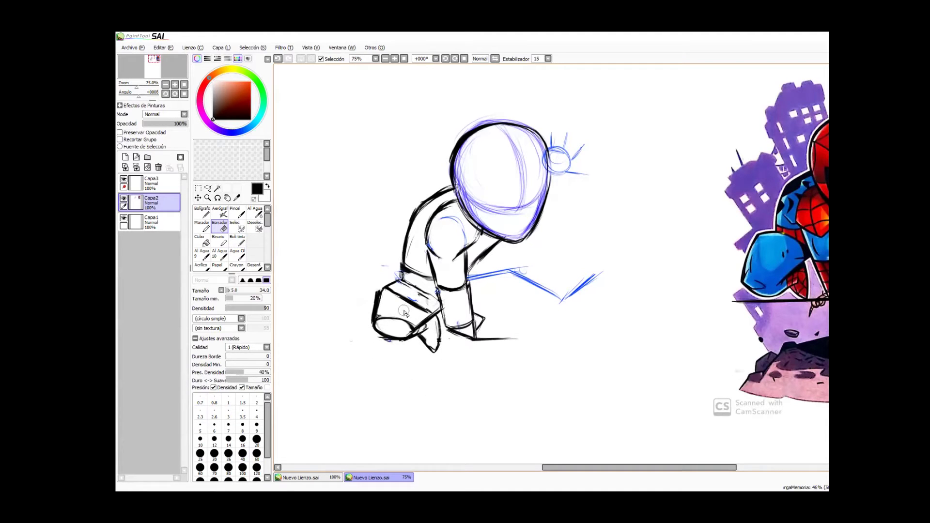
# Step: Lasso the bent leg and its pointed foot, enlarge them down and to the left, and apply the transform
pyautogui.press('a')
pyautogui.moveTo(419, 290)
pyautogui.mouseDown()
pyautogui.moveTo(436, 363)
pyautogui.moveTo(442, 343)
pyautogui.mouseUp()
pyautogui.hotkey('ctrl', 't')
pyautogui.moveTo(368, 355); pyautogui.dragTo(354, 375)
pyautogui.moveTo(422, 339); pyautogui.dragTo(420, 335)
pyautogui.press('Return')
# Step: Erase the stray lines inside the enlarged bent leg and redraw its thigh as a smooth rounded black outline
pyautogui.press('e')
pyautogui.moveTo(392, 285)
pyautogui.mouseDown()
pyautogui.moveTo(399, 291)
pyautogui.moveTo(343, 332)
pyautogui.moveTo(382, 295)
pyautogui.moveTo(379, 282)
pyautogui.moveTo(359, 324)
pyautogui.moveTo(370, 291)
pyautogui.moveTo(421, 315)
pyautogui.moveTo(412, 311)
pyautogui.moveTo(417, 326)
pyautogui.moveTo(448, 330)
pyautogui.mouseUp()
pyautogui.press('n')
pyautogui.press('e')
pyautogui.press('n')
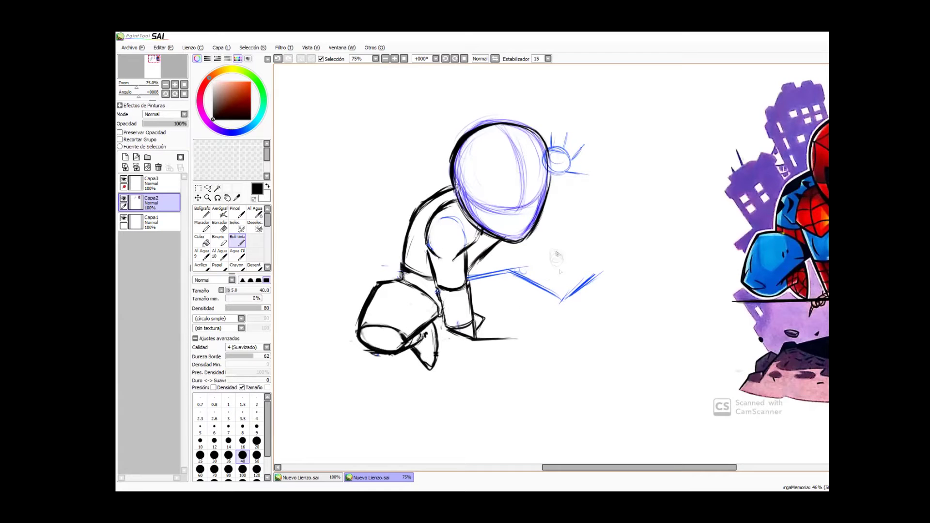
pyautogui.moveTo(426, 286); pyautogui.dragTo(487, 347)
pyautogui.hotkey('ctrl', 'z')
pyautogui.moveTo(340, 352); pyautogui.dragTo(492, 338)
pyautogui.hotkey('ctrl', 'z')
pyautogui.hotkey('ctrl', 'z')
pyautogui.hotkey('ctrl', 'z')
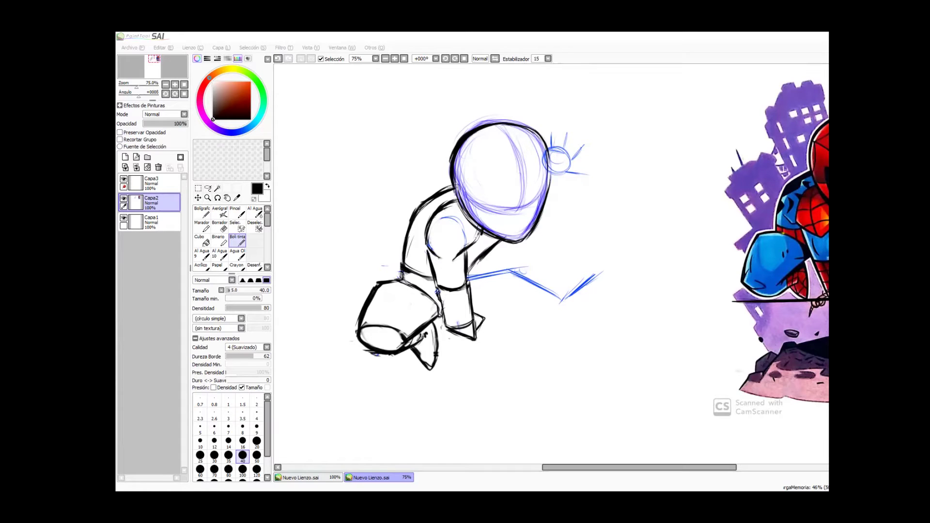
# Step: Outline the extended leg in black, with straight thigh edges, a knee edge and a lower leg widening toward the foot
pyautogui.moveTo(471, 278); pyautogui.dragTo(522, 264)
pyautogui.moveTo(474, 300)
pyautogui.mouseDown()
pyautogui.moveTo(511, 306)
pyautogui.moveTo(523, 265)
pyautogui.moveTo(511, 305)
pyautogui.mouseUp()
pyautogui.moveTo(523, 265); pyautogui.dragTo(567, 294)
pyautogui.moveTo(512, 307)
pyautogui.mouseDown()
pyautogui.moveTo(530, 333)
pyautogui.moveTo(568, 295)
pyautogui.mouseUp()
pyautogui.moveTo(523, 324); pyautogui.dragTo(561, 344)
pyautogui.moveTo(568, 296)
pyautogui.mouseDown()
pyautogui.moveTo(595, 287)
pyautogui.moveTo(561, 341)
pyautogui.moveTo(591, 300)
pyautogui.moveTo(575, 325)
pyautogui.moveTo(553, 333)
pyautogui.moveTo(583, 298)
pyautogui.mouseUp()
pyautogui.moveTo(533, 332); pyautogui.dragTo(562, 346)
# Step: Erase the blue guide and overlapping lines on the extended leg and redraw the lower edge of its shin in black
pyautogui.press('e')
pyautogui.moveTo(525, 278); pyautogui.dragTo(559, 298)
pyautogui.moveTo(572, 291)
pyautogui.mouseDown()
pyautogui.moveTo(598, 274)
pyautogui.moveTo(577, 286)
pyautogui.mouseUp()
pyautogui.moveTo(536, 327); pyautogui.dragTo(562, 300)
pyautogui.moveTo(481, 282); pyautogui.dragTo(514, 274)
pyautogui.moveTo(527, 330)
pyautogui.mouseDown()
pyautogui.moveTo(519, 313)
pyautogui.moveTo(550, 344)
pyautogui.mouseUp()
pyautogui.press('n')
pyautogui.moveTo(511, 305)
pyautogui.mouseDown()
pyautogui.moveTo(547, 346)
pyautogui.moveTo(530, 337)
pyautogui.moveTo(560, 346)
pyautogui.moveTo(516, 316)
pyautogui.moveTo(559, 343)
pyautogui.mouseUp()
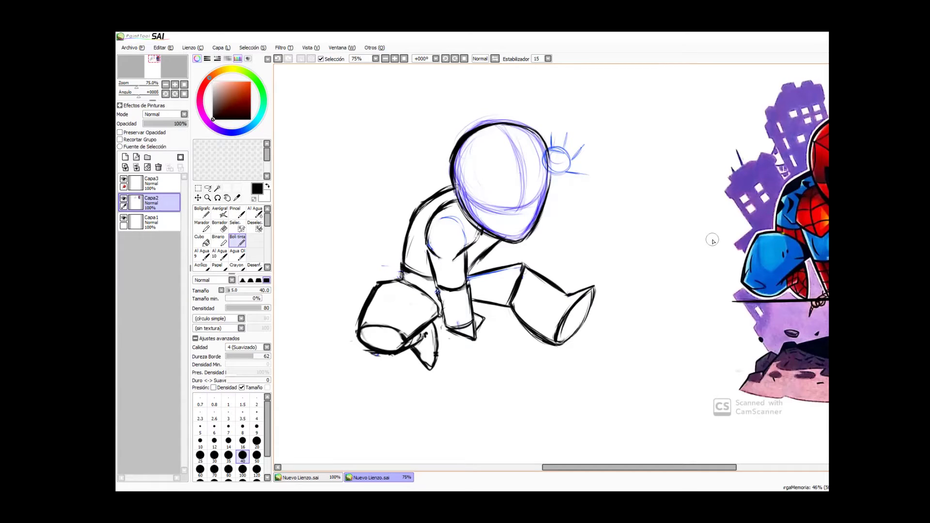
# Step: Outline the raised hand with spread fingers in black beside the head and erase its blue construction lines
pyautogui.press('e')
pyautogui.moveTo(542, 150)
pyautogui.mouseDown()
pyautogui.moveTo(545, 170)
pyautogui.moveTo(527, 225)
pyautogui.moveTo(546, 178)
pyautogui.moveTo(518, 132)
pyautogui.mouseUp()
pyautogui.click(237, 241)
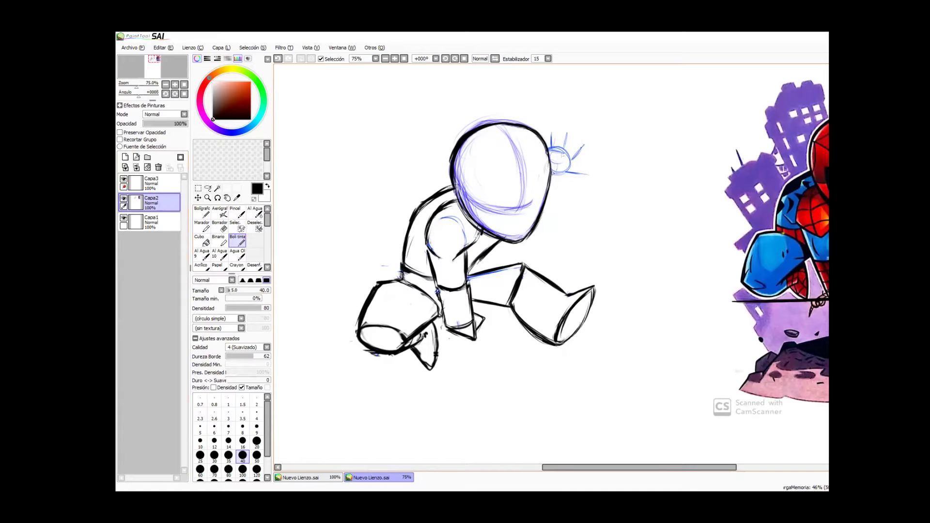
pyautogui.moveTo(555, 130)
pyautogui.mouseDown()
pyautogui.moveTo(568, 153)
pyautogui.moveTo(587, 141)
pyautogui.moveTo(572, 171)
pyautogui.moveTo(586, 171)
pyautogui.moveTo(566, 176)
pyautogui.mouseUp()
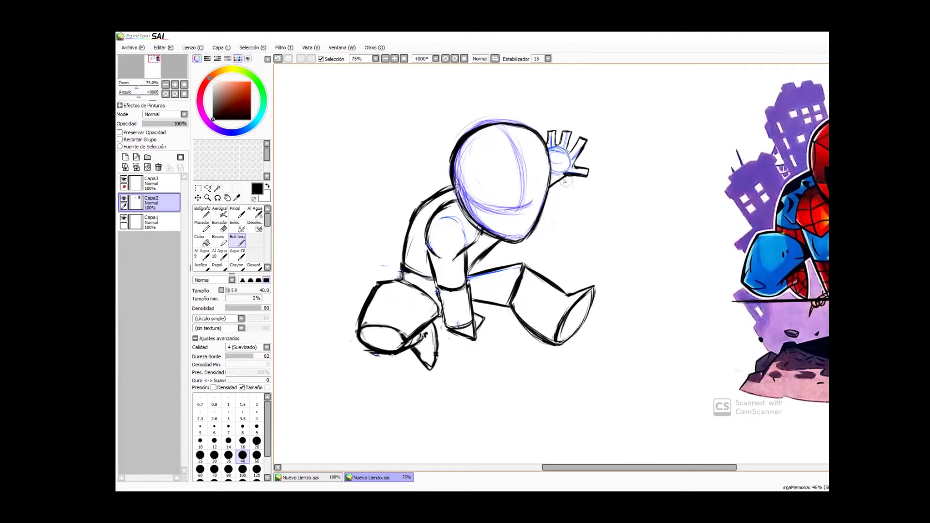
pyautogui.press('e')
pyautogui.moveTo(564, 141)
pyautogui.mouseDown()
pyautogui.moveTo(557, 155)
pyautogui.moveTo(574, 150)
pyautogui.moveTo(565, 168)
pyautogui.moveTo(552, 145)
pyautogui.moveTo(559, 171)
pyautogui.mouseUp()
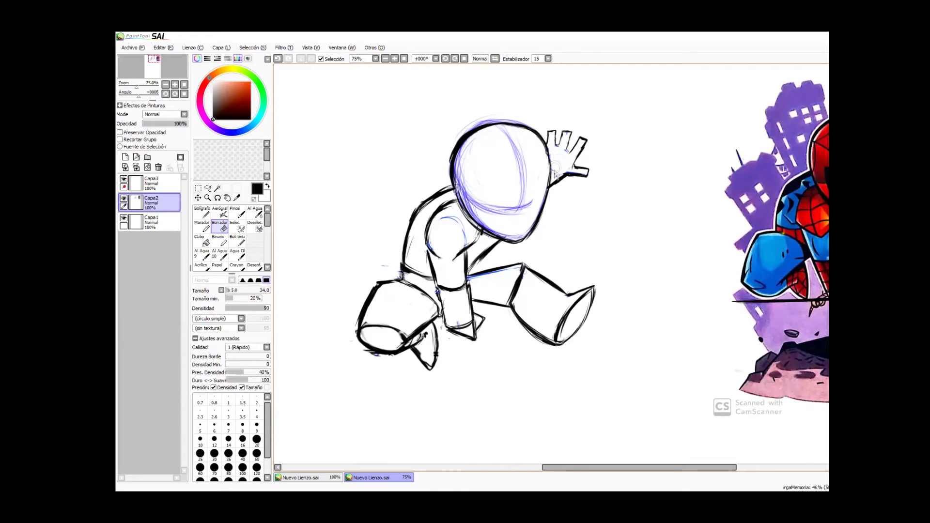
# Step: Erase the ellipse inside the bent leg, the supporting arm's wrist line and the excess lines near the chin and shoulder
pyautogui.moveTo(383, 344)
pyautogui.mouseDown()
pyautogui.moveTo(365, 331)
pyautogui.moveTo(392, 325)
pyautogui.moveTo(396, 341)
pyautogui.moveTo(429, 314)
pyautogui.moveTo(465, 318)
pyautogui.mouseUp()
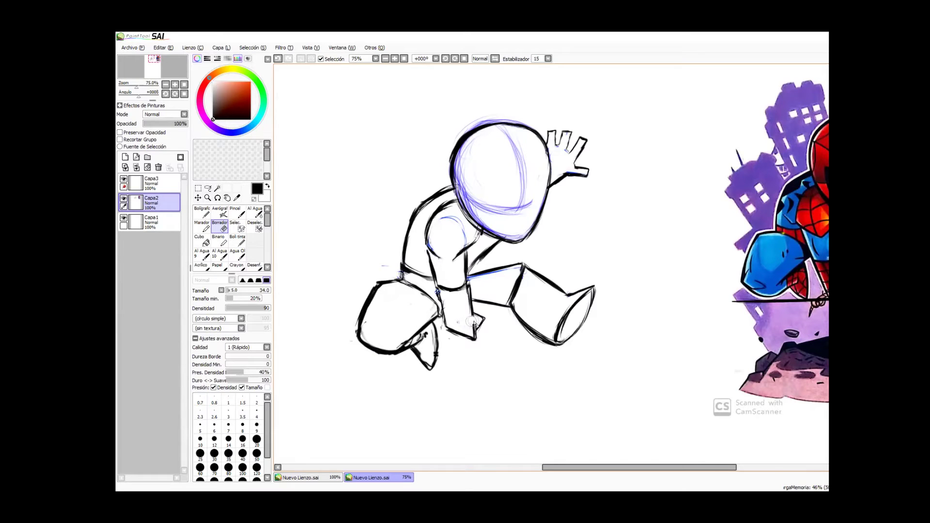
pyautogui.moveTo(478, 236); pyautogui.dragTo(460, 206)
pyautogui.moveTo(484, 261); pyautogui.dragTo(499, 247)
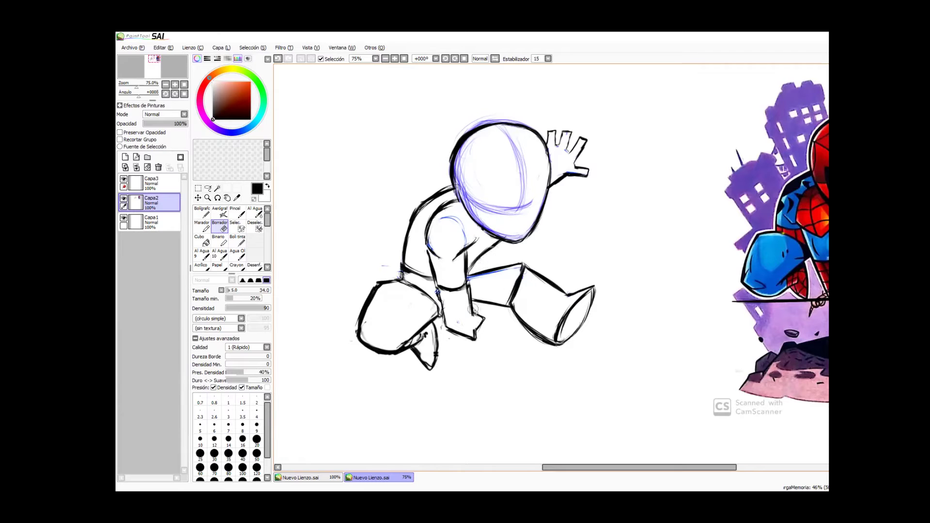
# Step: Activate the Boli tinta pen on layer Capa1 and set its colour to bright blue
pyautogui.click(235, 240)
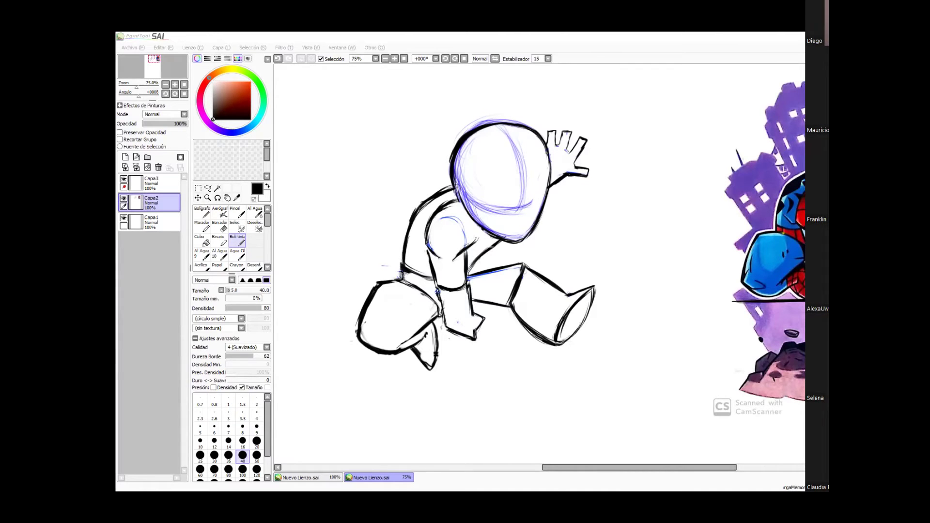
pyautogui.click(150, 222)
pyautogui.click(237, 132)
pyautogui.click(250, 82)
pyautogui.moveTo(384, 280)
pyautogui.mouseDown()
pyautogui.moveTo(451, 311)
pyautogui.moveTo(448, 293)
pyautogui.moveTo(363, 346)
pyautogui.moveTo(357, 339)
pyautogui.moveTo(426, 361)
pyautogui.moveTo(390, 320)
pyautogui.mouseUp()
pyautogui.hotkey('ctrl', 'z')
pyautogui.hotkey('ctrl', 'z')
pyautogui.moveTo(474, 282); pyautogui.dragTo(593, 315)
pyautogui.press('Delete')
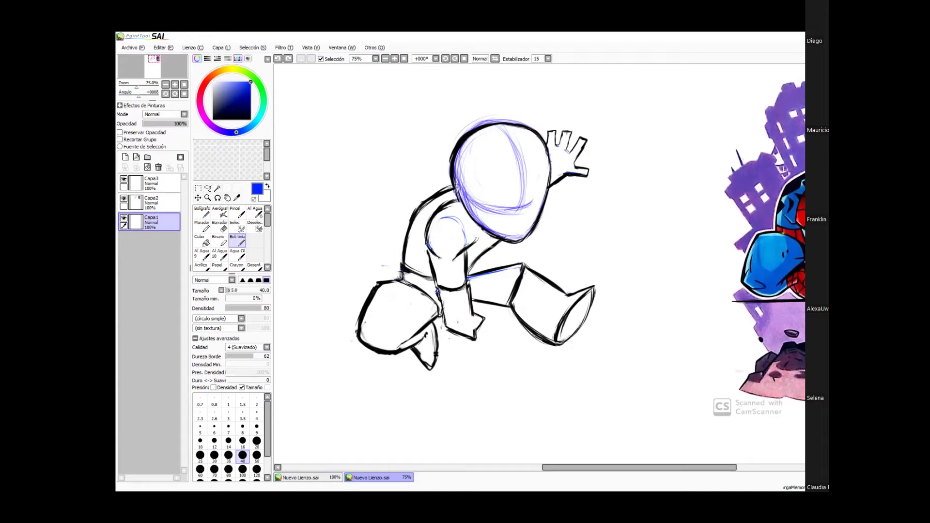
pyautogui.moveTo(566, 165)
pyautogui.mouseDown()
pyautogui.moveTo(557, 163)
pyautogui.moveTo(563, 129)
pyautogui.moveTo(579, 163)
pyautogui.mouseUp()
pyautogui.hotkey('ctrl', 'z')
pyautogui.hotkey('ctrl', 'z')
pyautogui.moveTo(500, 267); pyautogui.dragTo(557, 267)
pyautogui.hotkey('ctrl', 'z')
pyautogui.moveTo(474, 282)
pyautogui.mouseDown()
pyautogui.moveTo(527, 282)
pyautogui.moveTo(536, 307)
pyautogui.moveTo(581, 305)
pyautogui.moveTo(576, 319)
pyautogui.mouseUp()
pyautogui.hotkey('ctrl', 'z')
pyautogui.moveTo(592, 104); pyautogui.dragTo(595, 429)
pyautogui.hotkey('ctrl', 'z')
pyautogui.hotkey('ctrl', 'z')
pyautogui.hotkey('ctrl', 'z')
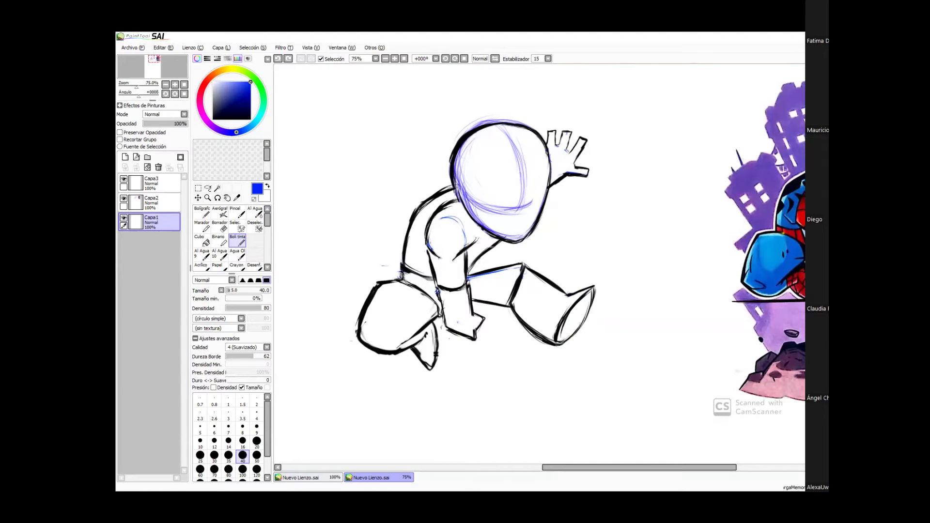
pyautogui.moveTo(419, 279)
pyautogui.mouseDown()
pyautogui.moveTo(382, 343)
pyautogui.moveTo(436, 433)
pyautogui.moveTo(457, 413)
pyautogui.mouseUp()
pyautogui.hotkey('ctrl', 'z')
pyautogui.moveTo(421, 286)
pyautogui.mouseDown()
pyautogui.moveTo(365, 338)
pyautogui.moveTo(441, 335)
pyautogui.mouseUp()
pyautogui.hotkey('ctrl', 'z')
pyautogui.moveTo(425, 281); pyautogui.dragTo(440, 370)
pyautogui.hotkey('ctrl', 'z')
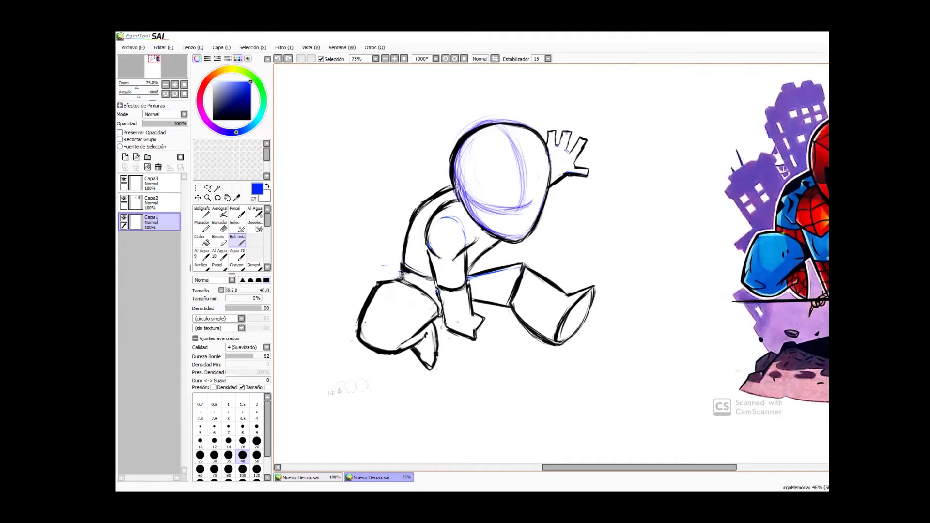
pyautogui.moveTo(328, 393); pyautogui.dragTo(685, 315)
pyautogui.moveTo(429, 389); pyautogui.dragTo(426, 400)
pyautogui.moveTo(572, 361); pyautogui.dragTo(570, 371)
pyautogui.hotkey('ctrl', 'z')
pyautogui.hotkey('ctrl', 'z')
pyautogui.hotkey('ctrl', 'z')
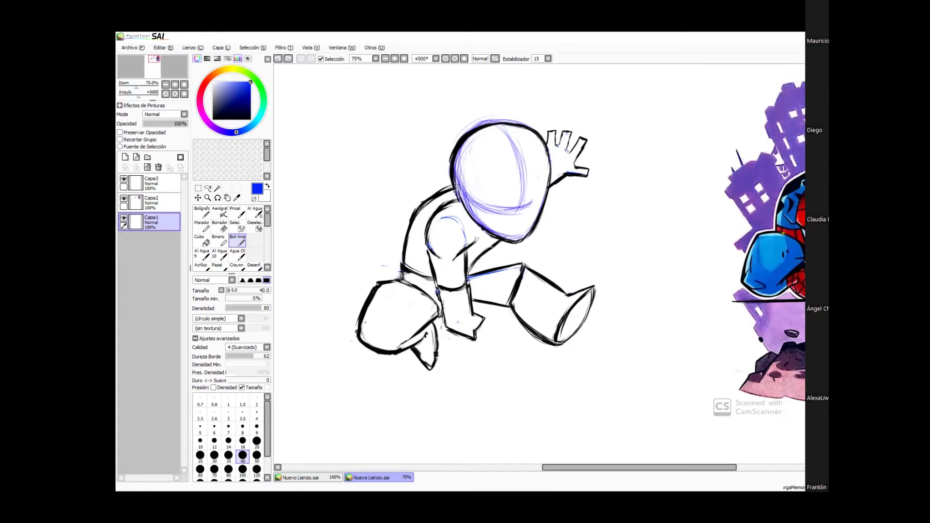
pyautogui.moveTo(477, 304); pyautogui.dragTo(549, 321)
pyautogui.hotkey('ctrl', 'z')
pyautogui.moveTo(445, 314)
pyautogui.mouseDown()
pyautogui.moveTo(473, 323)
pyautogui.moveTo(472, 291)
pyautogui.mouseUp()
pyautogui.hotkey('ctrl', 'z')
pyautogui.moveTo(443, 319)
pyautogui.mouseDown()
pyautogui.moveTo(465, 349)
pyautogui.moveTo(460, 334)
pyautogui.moveTo(479, 320)
pyautogui.moveTo(460, 322)
pyautogui.mouseUp()
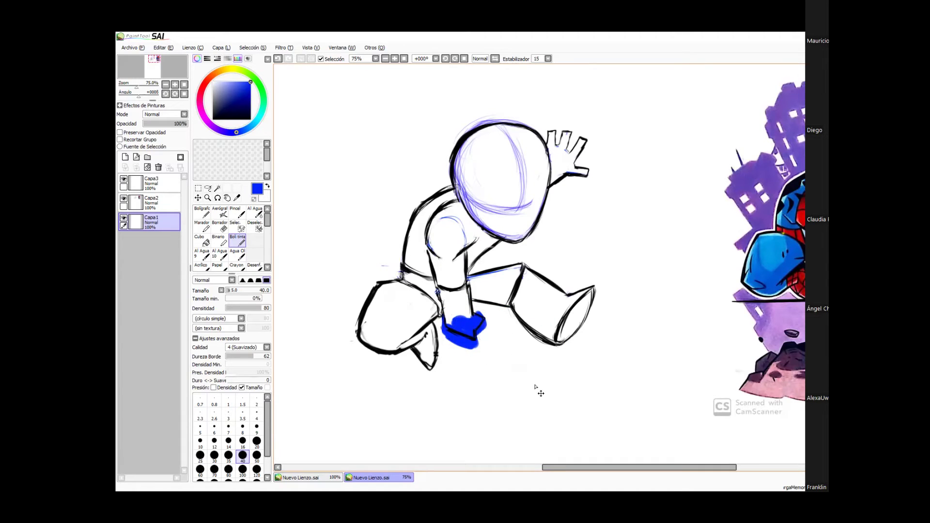
pyautogui.hotkey('ctrl', 'z')
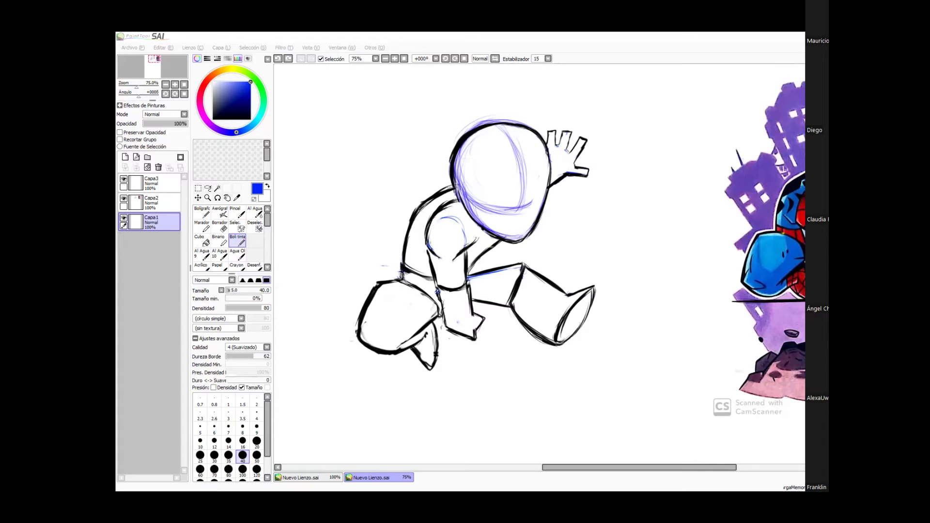
# Step: Trace the curve of the figure's upper back in blue on layer Capa1, undoing the unwanted strokes
pyautogui.moveTo(455, 183)
pyautogui.mouseDown()
pyautogui.moveTo(422, 200)
pyautogui.moveTo(388, 280)
pyautogui.mouseUp()
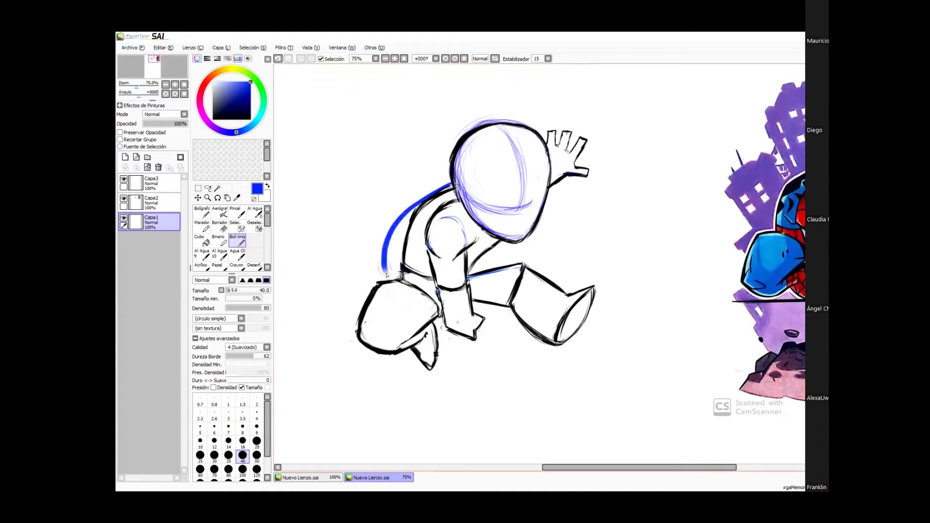
pyautogui.hotkey('ctrl', 'z')
pyautogui.moveTo(428, 205)
pyautogui.mouseDown()
pyautogui.moveTo(386, 280)
pyautogui.moveTo(410, 277)
pyautogui.mouseUp()
pyautogui.hotkey('ctrl', 'z')
pyautogui.hotkey('ctrl', 'z')
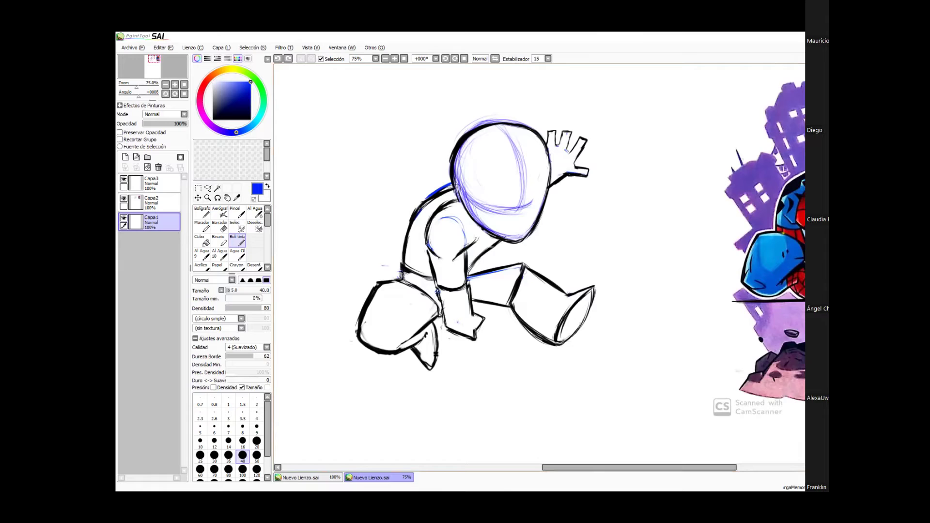
pyautogui.moveTo(585, 166); pyautogui.dragTo(664, 180)
pyautogui.hotkey('ctrl', 'z')
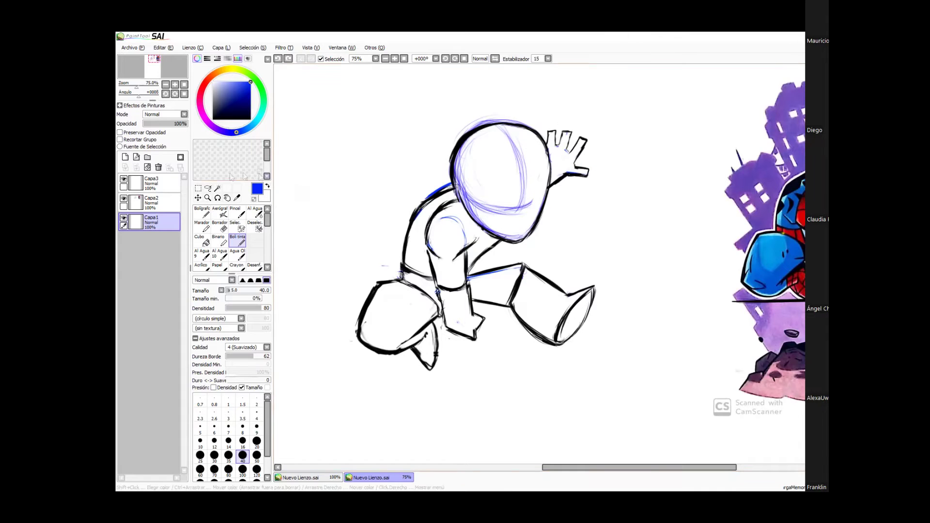
# Step: On layer Capa2, select a rectangle around the reference figure, move it closer to the drawing and clear the selection
pyautogui.click(151, 203)
pyautogui.click(198, 190)
pyautogui.click(198, 197)
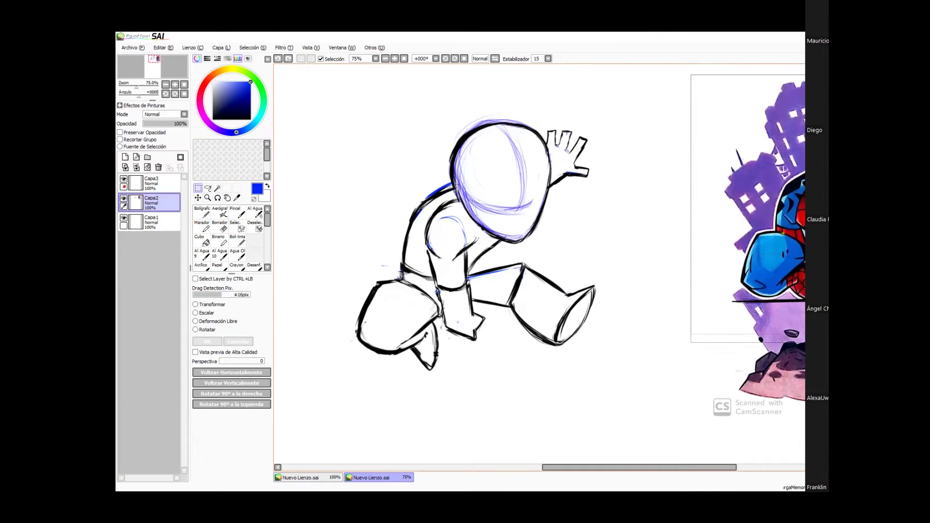
pyautogui.moveTo(744, 152); pyautogui.dragTo(648, 181)
pyautogui.click(587, 201)
# Step: Draw both slanted mask eyes with outer borders in blue on the face
pyautogui.click(208, 198)
pyautogui.click(556, 242)
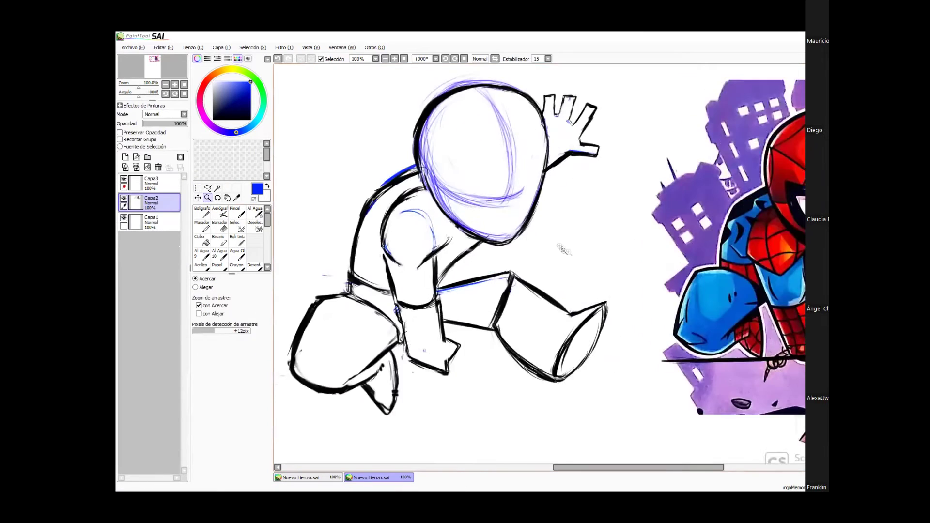
pyautogui.moveTo(599, 248); pyautogui.dragTo(600, 268)
pyautogui.click(240, 244)
pyautogui.click(242, 242)
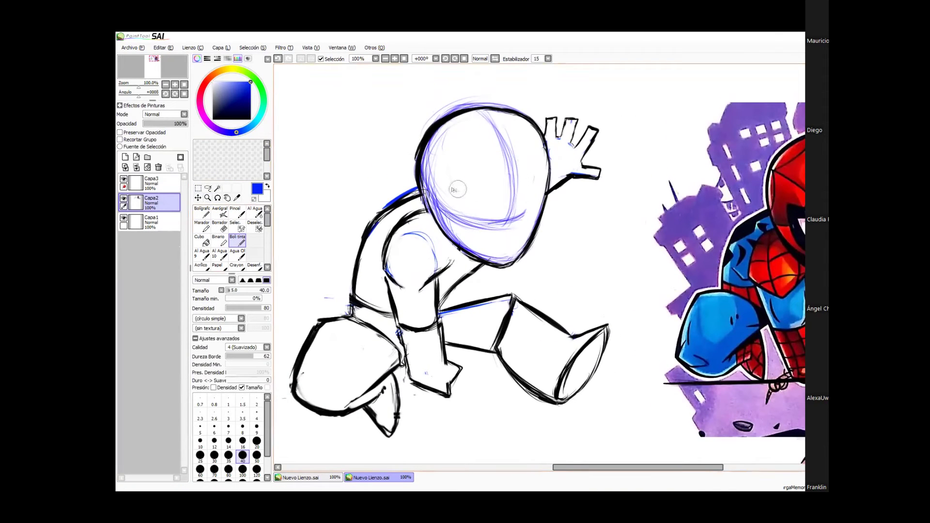
pyautogui.moveTo(451, 183)
pyautogui.mouseDown()
pyautogui.moveTo(485, 196)
pyautogui.moveTo(495, 216)
pyautogui.moveTo(459, 195)
pyautogui.moveTo(464, 218)
pyautogui.moveTo(497, 219)
pyautogui.moveTo(472, 190)
pyautogui.moveTo(502, 227)
pyautogui.moveTo(470, 217)
pyautogui.mouseUp()
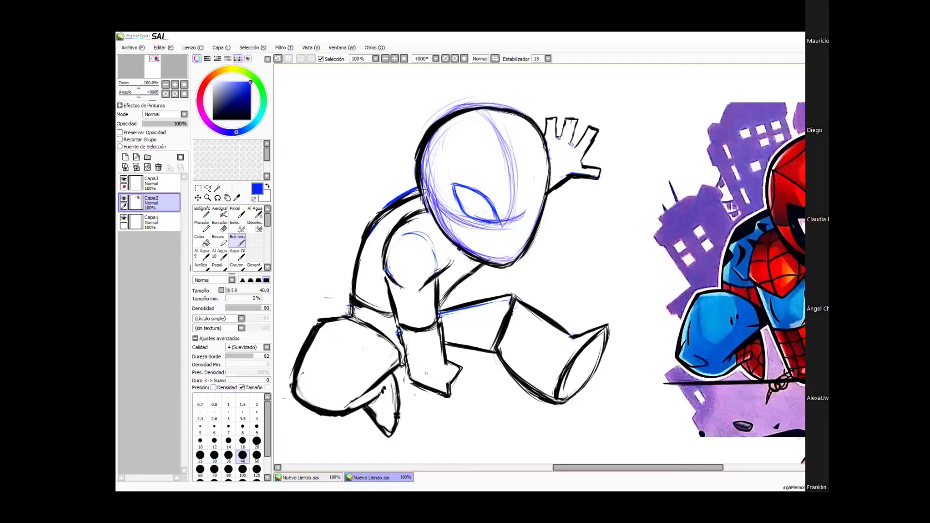
pyautogui.moveTo(528, 212)
pyautogui.mouseDown()
pyautogui.moveTo(540, 184)
pyautogui.moveTo(527, 218)
pyautogui.moveTo(540, 207)
pyautogui.moveTo(523, 215)
pyautogui.moveTo(531, 198)
pyautogui.moveTo(525, 218)
pyautogui.moveTo(537, 209)
pyautogui.mouseUp()
pyautogui.press('e')
pyautogui.moveTo(446, 167)
pyautogui.mouseDown()
pyautogui.moveTo(458, 215)
pyautogui.moveTo(445, 189)
pyautogui.moveTo(456, 173)
pyautogui.moveTo(487, 189)
pyautogui.moveTo(507, 224)
pyautogui.moveTo(459, 223)
pyautogui.moveTo(471, 229)
pyautogui.moveTo(498, 231)
pyautogui.moveTo(523, 214)
pyautogui.moveTo(550, 178)
pyautogui.mouseUp()
pyautogui.moveTo(518, 218)
pyautogui.mouseDown()
pyautogui.moveTo(522, 228)
pyautogui.moveTo(534, 224)
pyautogui.mouseUp()
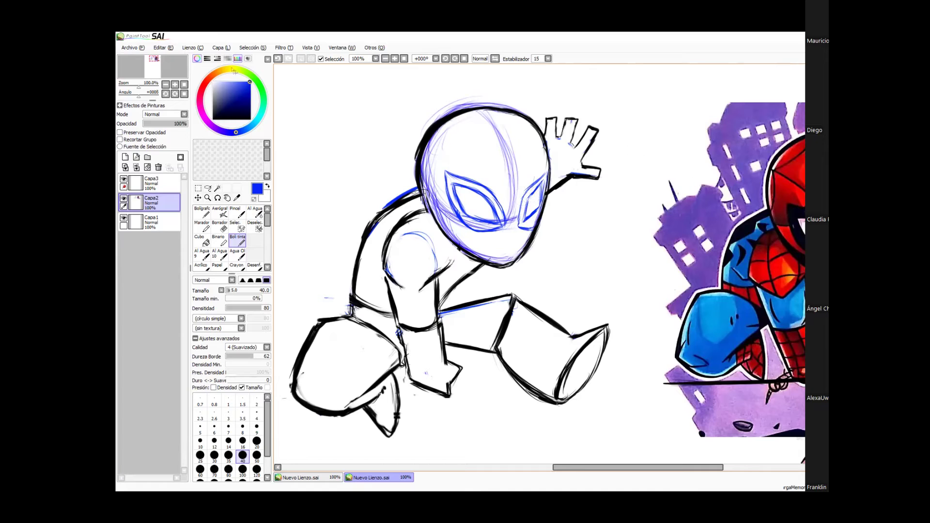
pyautogui.click(237, 72)
pyautogui.moveTo(434, 209); pyautogui.dragTo(546, 227)
pyautogui.hotkey('ctrl', 'z')
pyautogui.click(235, 133)
# Step: Lasso the larger mask eye, tilt it and shift it lower on the face, and apply the transform
pyautogui.click(208, 188)
pyautogui.moveTo(511, 229)
pyautogui.mouseDown()
pyautogui.moveTo(482, 181)
pyautogui.moveTo(510, 229)
pyautogui.moveTo(487, 211)
pyautogui.moveTo(515, 165)
pyautogui.mouseUp()
pyautogui.hotkey('ctrl', 't')
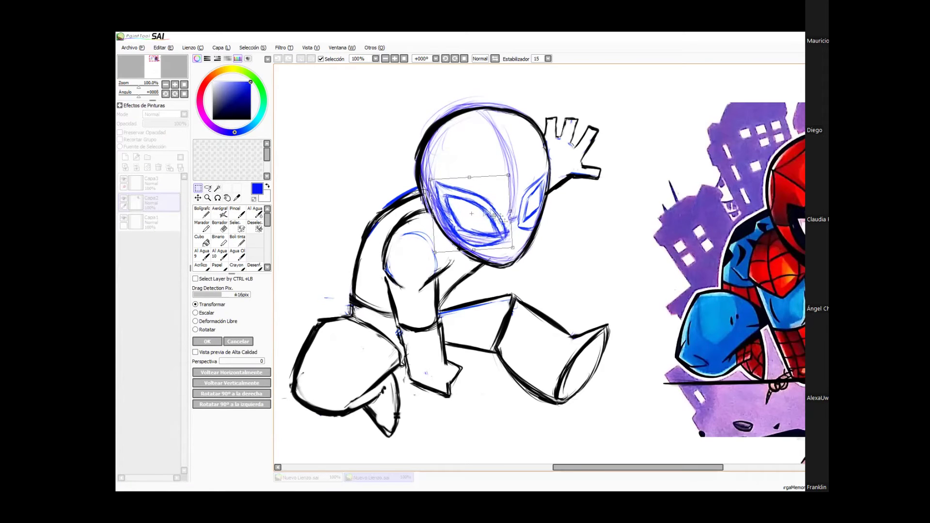
pyautogui.press('Return')
# Step: Lasso the narrower mask eye at the face's far edge, adjust its position slightly downward and apply the transform
pyautogui.moveTo(533, 182); pyautogui.dragTo(522, 238)
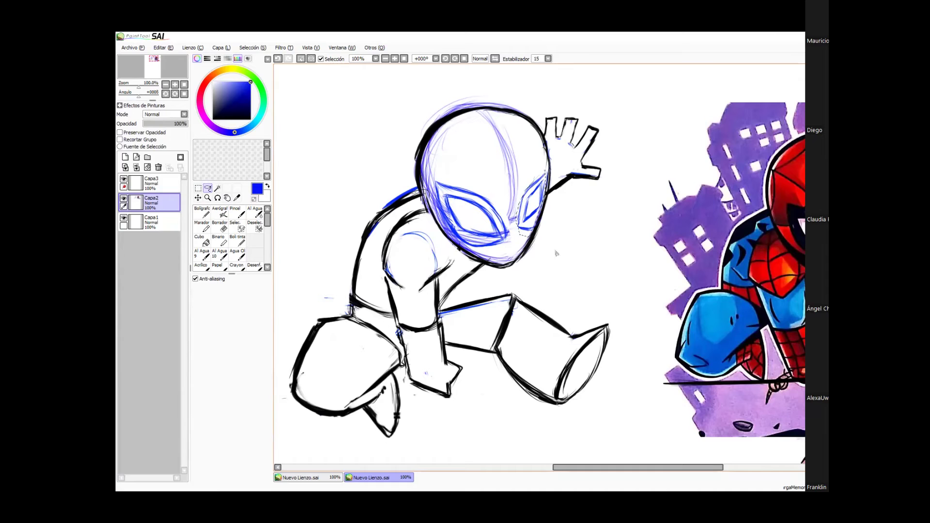
pyautogui.hotkey('ctrl', 't')
pyautogui.moveTo(532, 203); pyautogui.dragTo(532, 207)
pyautogui.moveTo(558, 166)
pyautogui.mouseDown()
pyautogui.moveTo(507, 168)
pyautogui.moveTo(557, 164)
pyautogui.mouseUp()
pyautogui.moveTo(538, 199); pyautogui.dragTo(537, 201)
pyautogui.press('Return')
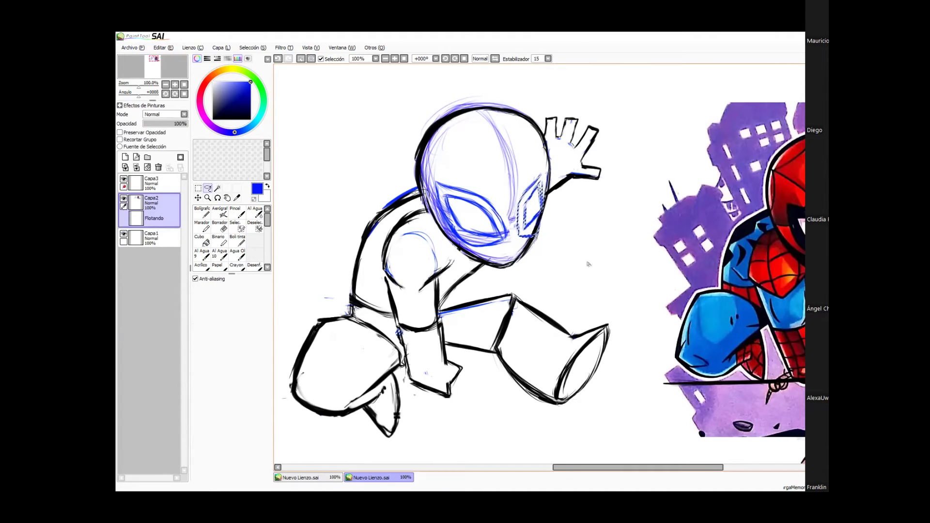
# Step: Erase the blue guide lines across the face and redraw the narrower mask eye's outline in blue
pyautogui.press('e')
pyautogui.moveTo(527, 238)
pyautogui.mouseDown()
pyautogui.moveTo(509, 222)
pyautogui.moveTo(536, 177)
pyautogui.moveTo(507, 184)
pyautogui.moveTo(493, 123)
pyautogui.moveTo(494, 252)
pyautogui.moveTo(477, 241)
pyautogui.moveTo(503, 252)
pyautogui.mouseUp()
pyautogui.press('n')
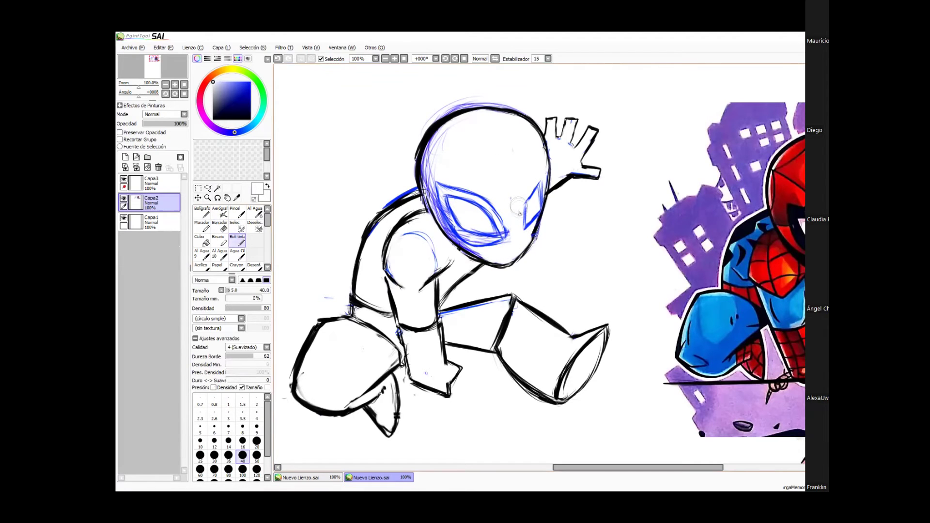
pyautogui.rightClick(526, 207)
pyautogui.moveTo(518, 229)
pyautogui.mouseDown()
pyautogui.moveTo(530, 189)
pyautogui.moveTo(523, 201)
pyautogui.moveTo(550, 193)
pyautogui.mouseUp()
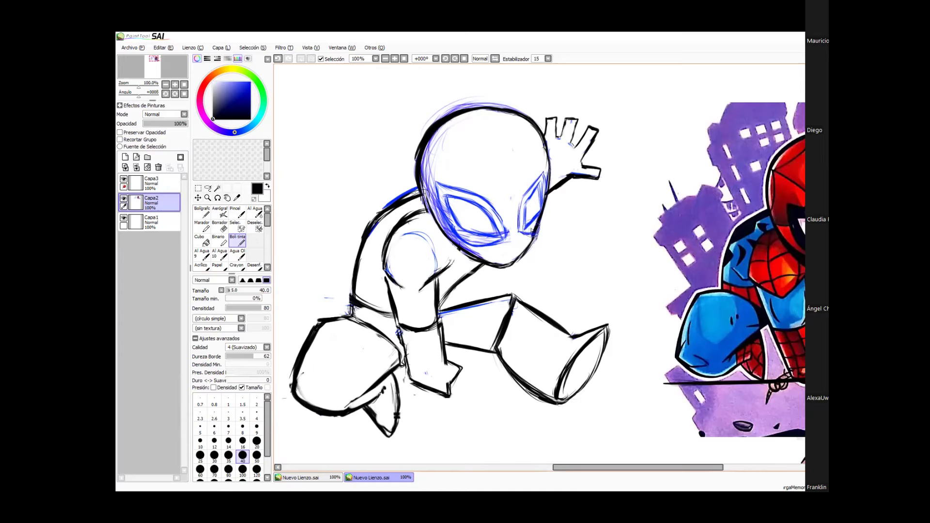
pyautogui.press('e')
pyautogui.press('e')
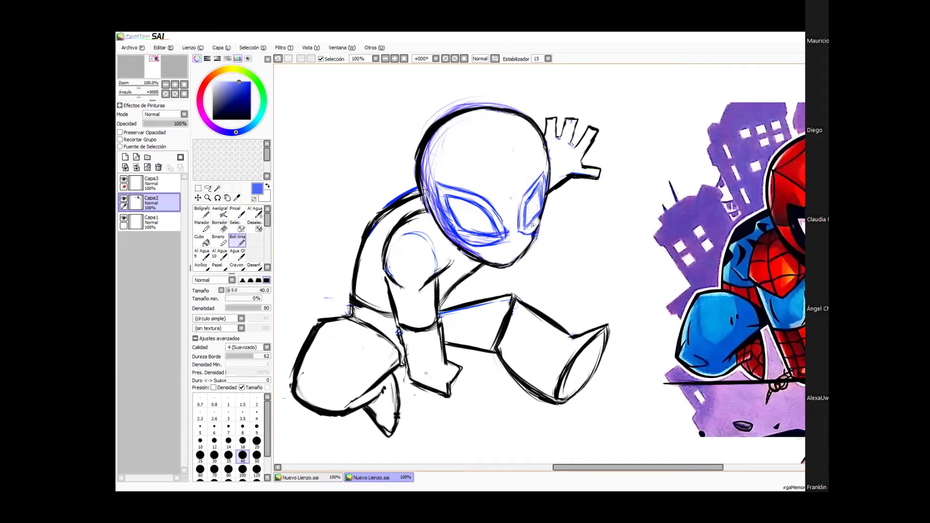
pyautogui.press('e')
pyautogui.press('e')
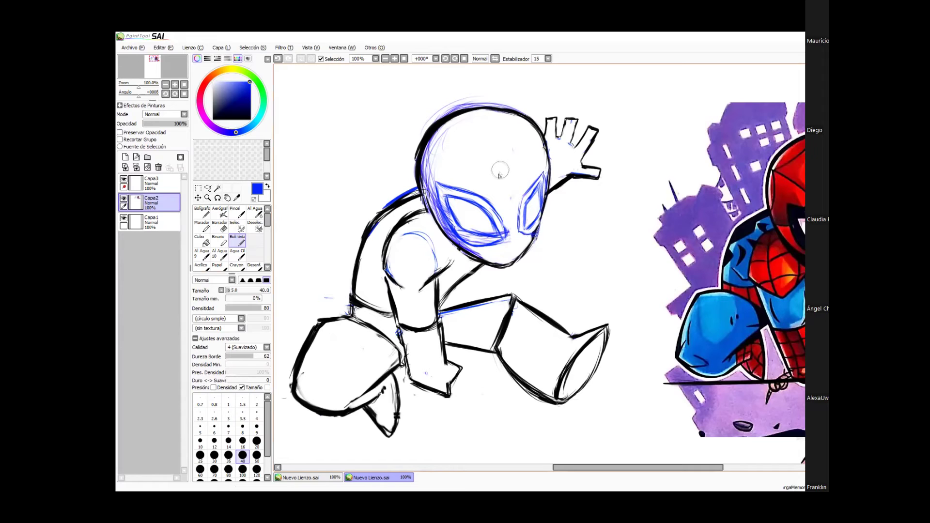
# Step: Clear the selection and fill the borders of both mask eyes with solid blue, leaving the lenses white
pyautogui.press('w')
pyautogui.press('n')
pyautogui.hotkey('ctrl', 'd')
pyautogui.moveTo(445, 195)
pyautogui.mouseDown()
pyautogui.moveTo(484, 202)
pyautogui.moveTo(491, 240)
pyautogui.moveTo(476, 241)
pyautogui.moveTo(498, 232)
pyautogui.moveTo(474, 232)
pyautogui.moveTo(489, 230)
pyautogui.moveTo(463, 220)
pyautogui.moveTo(465, 228)
pyautogui.moveTo(451, 199)
pyautogui.moveTo(466, 227)
pyautogui.moveTo(462, 206)
pyautogui.mouseUp()
pyautogui.rightClick(478, 225)
pyautogui.rightClick(500, 224)
pyautogui.moveTo(530, 199)
pyautogui.mouseDown()
pyautogui.moveTo(527, 213)
pyautogui.moveTo(533, 197)
pyautogui.mouseUp()
pyautogui.moveTo(522, 231)
pyautogui.mouseDown()
pyautogui.moveTo(545, 172)
pyautogui.moveTo(526, 241)
pyautogui.mouseUp()
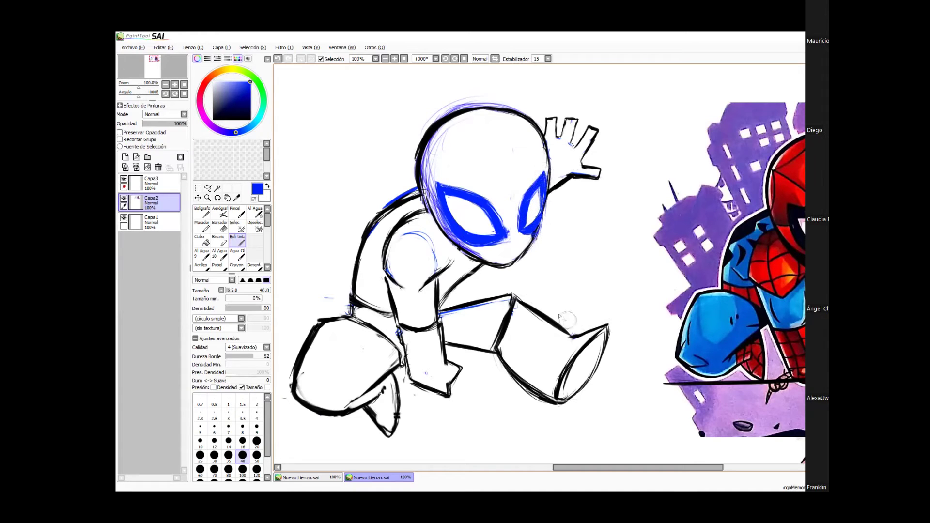
# Step: Trim the inner corner of the larger mask eye with white and touch up the narrower eye's border in blue
pyautogui.rightClick(493, 201)
pyautogui.moveTo(494, 204); pyautogui.dragTo(508, 237)
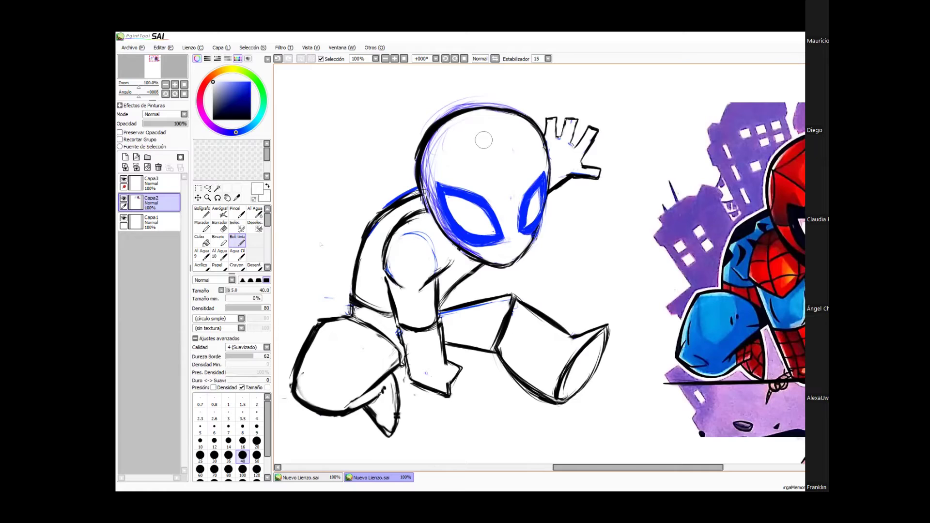
pyautogui.keyDown('alt'); pyautogui.click(518, 235); pyautogui.keyUp('alt')
pyautogui.moveTo(525, 231); pyautogui.dragTo(514, 225)
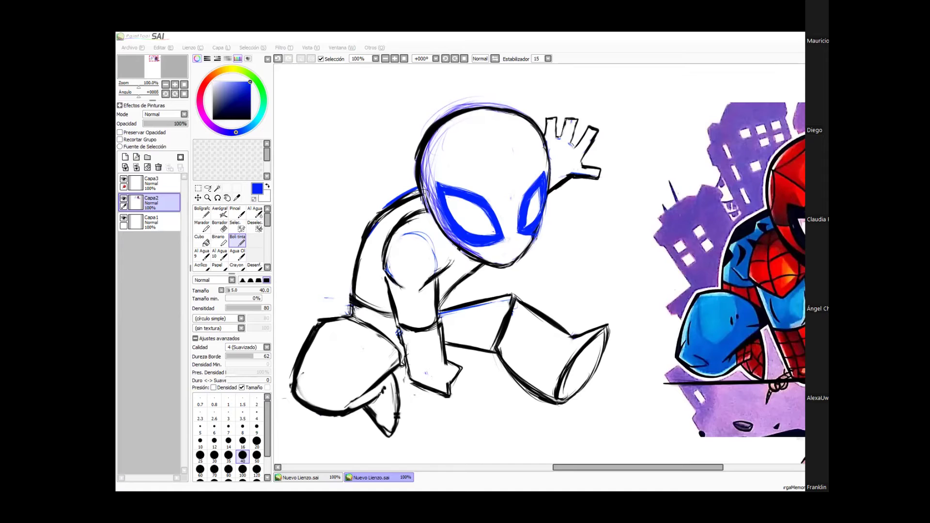
# Step: Hide the Capa5 layer to clear the grey-green overlay from the reference picture
pyautogui.click(299, 247)
pyautogui.doubleClick(237, 241)
pyautogui.click(639, 270)
pyautogui.click(215, 113)
pyautogui.click(227, 401)
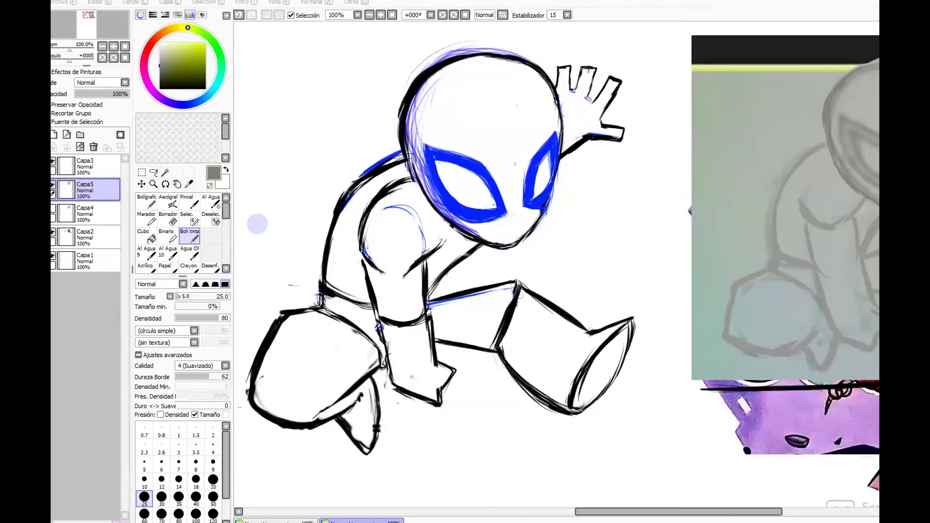
pyautogui.click(52, 186)
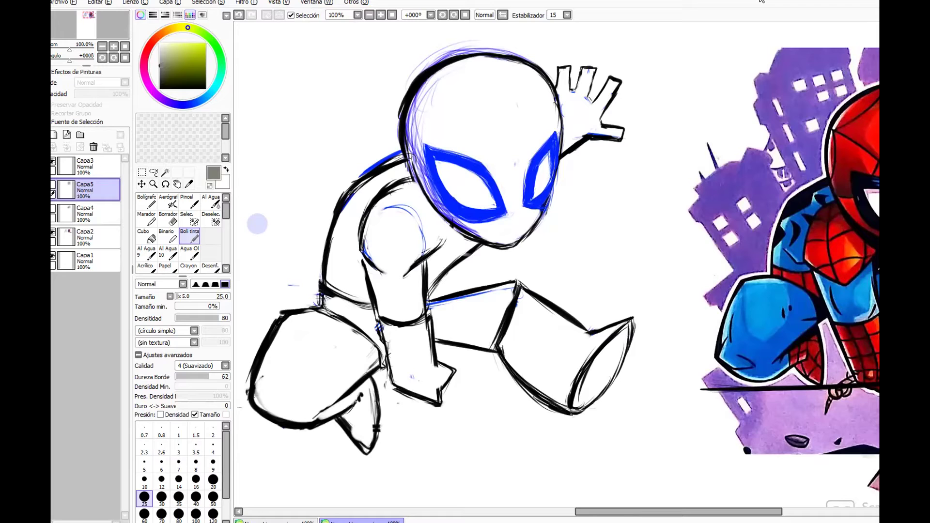
# Step: Switch to the Capa2 layer and draw thin black web lines, brush size 13, over the crouching leg's pointed foot
pyautogui.click(178, 430)
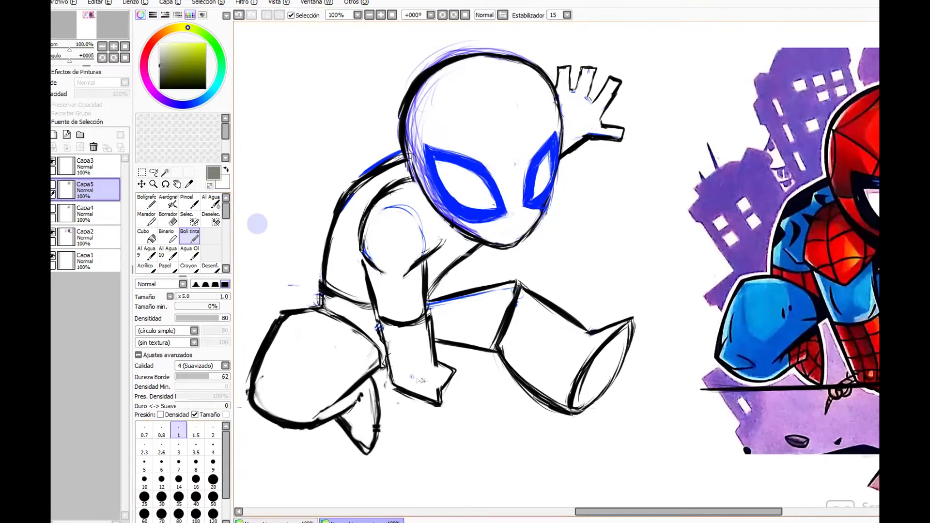
pyautogui.click(53, 186)
pyautogui.click(92, 237)
pyautogui.rightClick(331, 414)
pyautogui.keyDown('ctrl'); pyautogui.keyDown('alt'); pyautogui.moveTo(388, 359); pyautogui.dragTo(388, 364); pyautogui.keyUp('alt'); pyautogui.keyUp('ctrl')
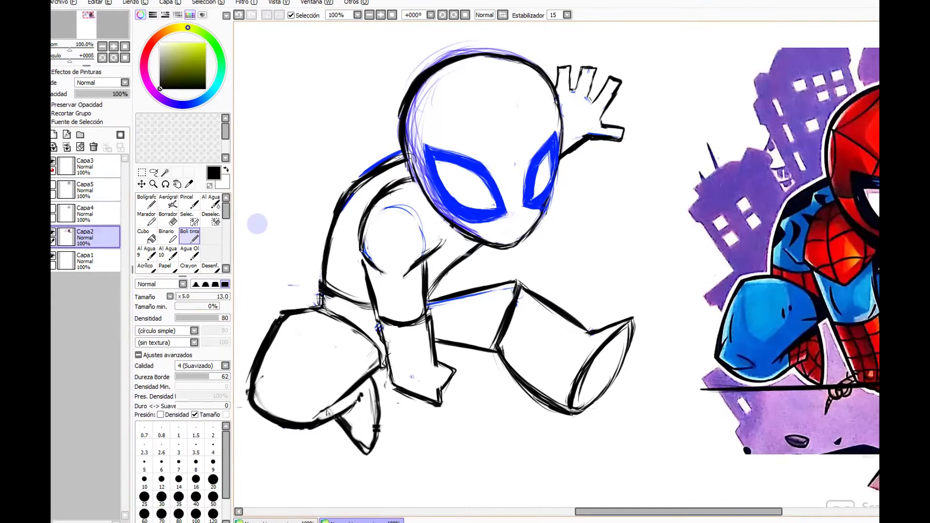
pyautogui.moveTo(330, 414)
pyautogui.mouseDown()
pyautogui.moveTo(366, 390)
pyautogui.moveTo(374, 395)
pyautogui.moveTo(369, 389)
pyautogui.moveTo(370, 427)
pyautogui.moveTo(357, 448)
pyautogui.moveTo(344, 423)
pyautogui.moveTo(377, 420)
pyautogui.mouseUp()
pyautogui.moveTo(357, 436); pyautogui.dragTo(374, 431)
# Step: Draw a curved web grid over the forearm and planted hand with thin black lines
pyautogui.moveTo(392, 324); pyautogui.dragTo(395, 388)
pyautogui.moveTo(405, 326)
pyautogui.mouseDown()
pyautogui.moveTo(410, 393)
pyautogui.moveTo(421, 402)
pyautogui.mouseUp()
pyautogui.moveTo(428, 322); pyautogui.dragTo(435, 406)
pyautogui.moveTo(383, 335); pyautogui.dragTo(435, 332)
pyautogui.moveTo(387, 352); pyautogui.dragTo(434, 347)
pyautogui.moveTo(392, 370); pyautogui.dragTo(448, 372)
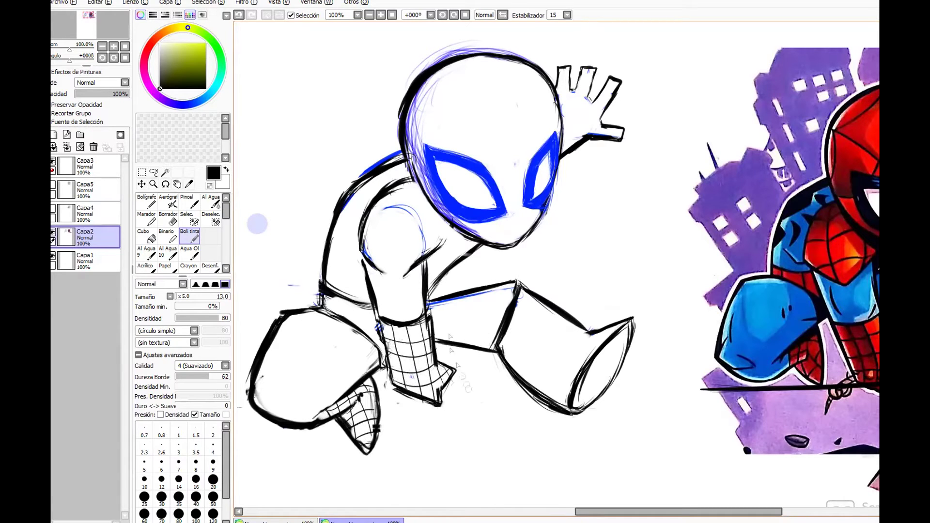
# Step: Draw a curved web grid over the extended leg's boot with thin black lines
pyautogui.moveTo(528, 302); pyautogui.dragTo(517, 375)
pyautogui.moveTo(542, 311)
pyautogui.mouseDown()
pyautogui.moveTo(515, 361)
pyautogui.moveTo(537, 349)
pyautogui.moveTo(548, 397)
pyautogui.mouseUp()
pyautogui.moveTo(575, 332); pyautogui.dragTo(566, 414)
pyautogui.moveTo(518, 302); pyautogui.dragTo(587, 346)
pyautogui.moveTo(510, 342); pyautogui.dragTo(584, 362)
pyautogui.moveTo(579, 304)
pyautogui.mouseDown()
pyautogui.moveTo(632, 238)
pyautogui.moveTo(672, 208)
pyautogui.mouseUp()
pyautogui.moveTo(611, 316); pyautogui.dragTo(678, 248)
pyautogui.hotkey('ctrl', 'z')
pyautogui.hotkey('ctrl', 'z')
pyautogui.hotkey('ctrl', 'z')
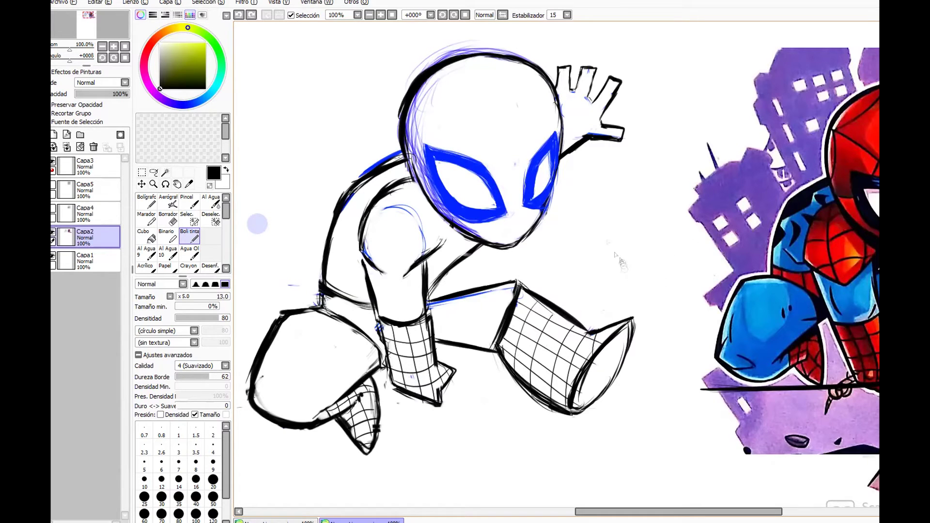
# Step: Draw the mask's web: a small nose diamond, lines radiating to the head's edge, and connecting arcs across the forehead
pyautogui.moveTo(475, 59)
pyautogui.mouseDown()
pyautogui.moveTo(506, 120)
pyautogui.moveTo(514, 199)
pyautogui.mouseUp()
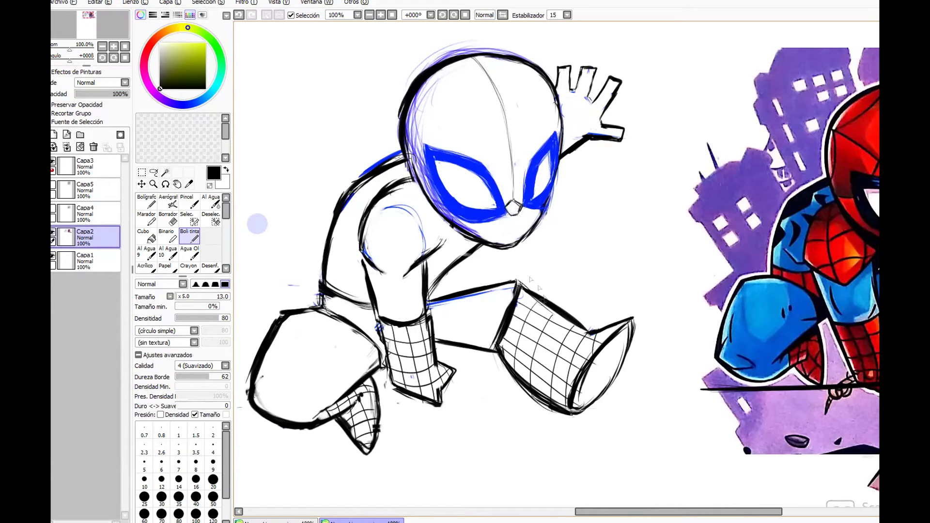
pyautogui.moveTo(513, 213)
pyautogui.mouseDown()
pyautogui.moveTo(495, 244)
pyautogui.moveTo(524, 236)
pyautogui.moveTo(473, 235)
pyautogui.mouseUp()
pyautogui.moveTo(415, 92); pyautogui.dragTo(479, 167)
pyautogui.moveTo(550, 83); pyautogui.dragTo(545, 154)
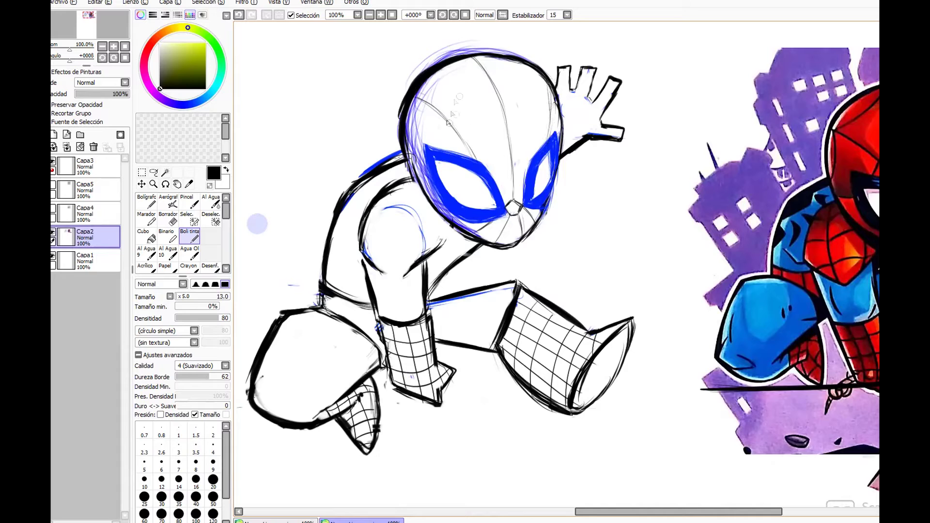
pyautogui.moveTo(453, 127)
pyautogui.mouseDown()
pyautogui.moveTo(503, 110)
pyautogui.moveTo(550, 118)
pyautogui.mouseUp()
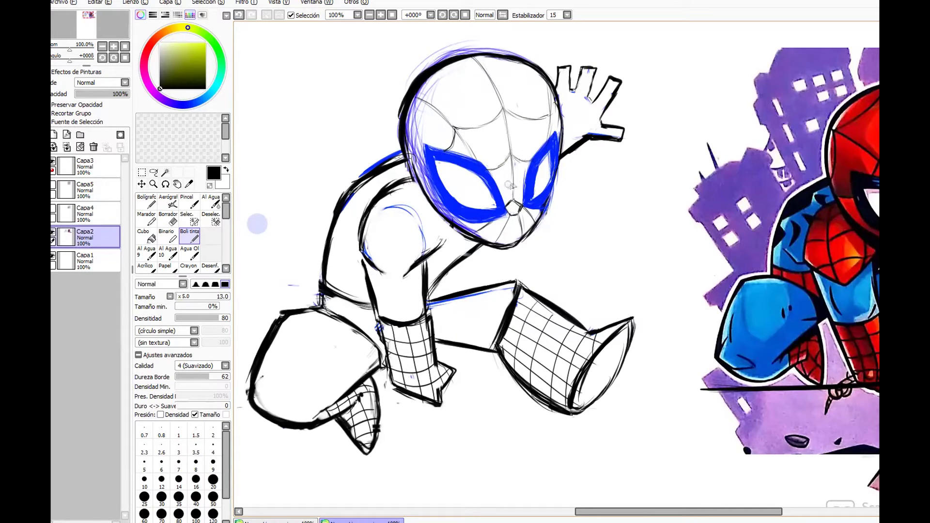
# Step: Add the upper web arcs to the mask and draw a web grid over the raised hand and its fingers
pyautogui.moveTo(450, 110)
pyautogui.mouseDown()
pyautogui.moveTo(450, 84)
pyautogui.moveTo(473, 64)
pyautogui.moveTo(538, 77)
pyautogui.mouseUp()
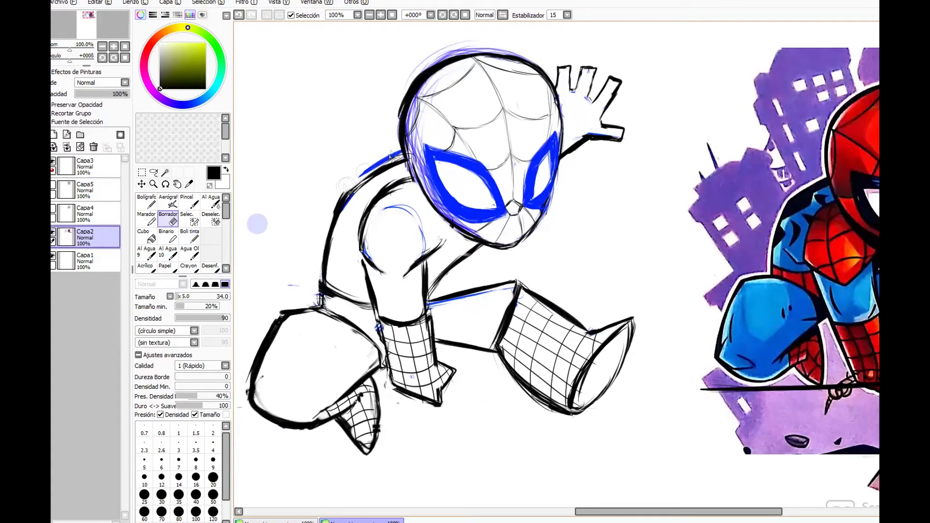
pyautogui.moveTo(562, 77)
pyautogui.mouseDown()
pyautogui.moveTo(611, 92)
pyautogui.moveTo(590, 118)
pyautogui.moveTo(603, 129)
pyautogui.moveTo(563, 140)
pyautogui.moveTo(566, 109)
pyautogui.moveTo(577, 139)
pyautogui.moveTo(600, 127)
pyautogui.moveTo(626, 156)
pyautogui.moveTo(563, 98)
pyautogui.mouseUp()
pyautogui.moveTo(600, 107); pyautogui.dragTo(620, 122)
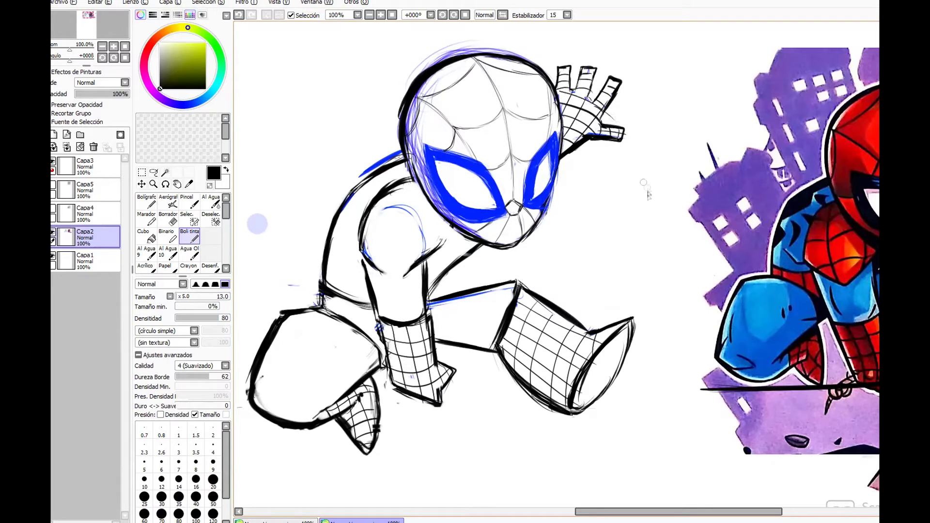
# Step: Draw curved web lines over the shoulder and chest, and add a solid black spider emblem beside the arm
pyautogui.moveTo(379, 195); pyautogui.dragTo(424, 201)
pyautogui.moveTo(416, 184)
pyautogui.mouseDown()
pyautogui.moveTo(410, 281)
pyautogui.moveTo(423, 209)
pyautogui.moveTo(402, 289)
pyautogui.mouseUp()
pyautogui.hotkey('ctrl', 'z')
pyautogui.hotkey('ctrl', 'z')
pyautogui.moveTo(417, 185)
pyautogui.mouseDown()
pyautogui.moveTo(403, 287)
pyautogui.moveTo(399, 215)
pyautogui.moveTo(402, 290)
pyautogui.mouseUp()
pyautogui.moveTo(361, 224)
pyautogui.mouseDown()
pyautogui.moveTo(399, 239)
pyautogui.moveTo(431, 235)
pyautogui.mouseUp()
pyautogui.moveTo(369, 257); pyautogui.dragTo(406, 274)
pyautogui.moveTo(427, 250); pyautogui.dragTo(407, 276)
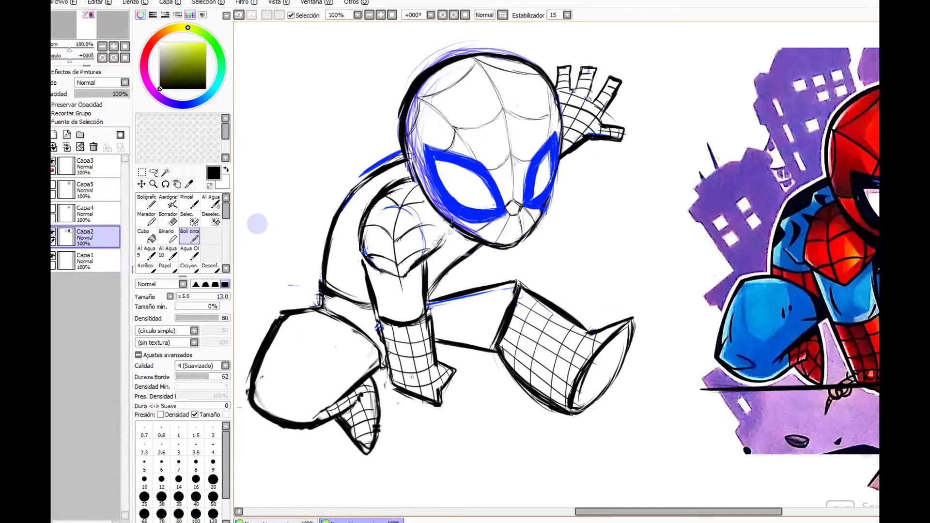
pyautogui.moveTo(455, 255)
pyautogui.mouseDown()
pyautogui.moveTo(464, 243)
pyautogui.moveTo(452, 235)
pyautogui.moveTo(432, 270)
pyautogui.moveTo(471, 265)
pyautogui.moveTo(435, 291)
pyautogui.mouseUp()
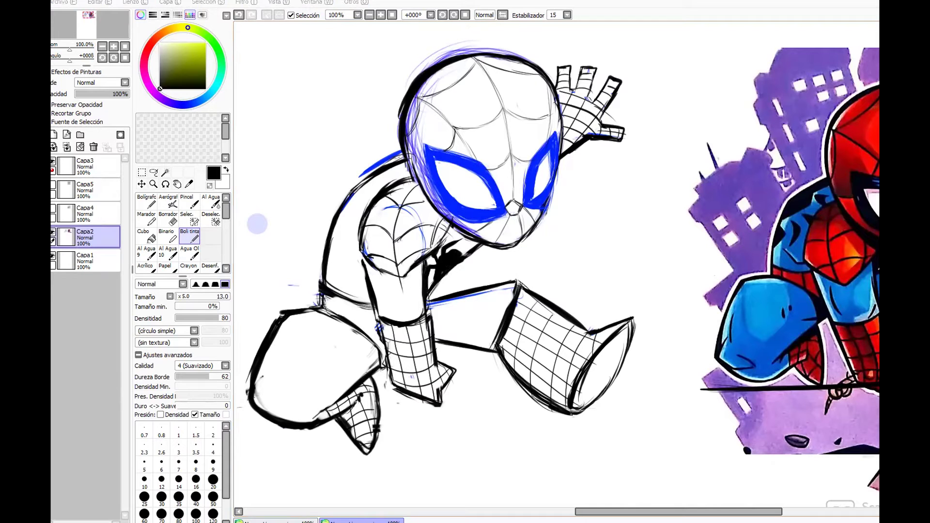
# Step: Paste the pencil sketch photo onto a new layer, then resize and place it over the Spider-Man reference picture
pyautogui.hotkey('ctrl', 'v')
pyautogui.hotkey('ctrl', 't')
pyautogui.moveTo(450, 58); pyautogui.dragTo(722, 344)
pyautogui.moveTo(775, 460)
pyautogui.mouseDown()
pyautogui.moveTo(697, 112)
pyautogui.moveTo(758, 154)
pyautogui.mouseUp()
pyautogui.press('Return')
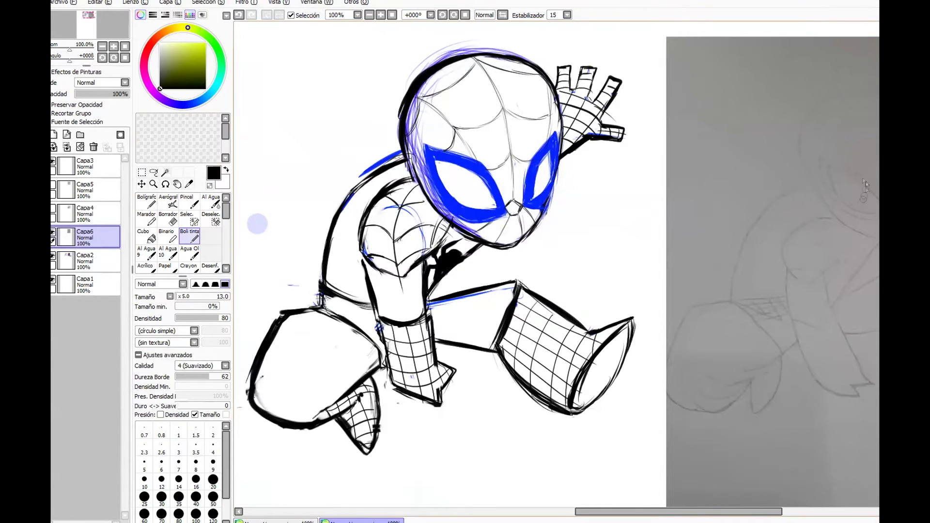
# Step: Ink the head outline and the mask eye on the pencil sketch photo with thick black strokes
pyautogui.moveTo(874, 90)
pyautogui.mouseDown()
pyautogui.moveTo(807, 141)
pyautogui.moveTo(845, 233)
pyautogui.mouseUp()
pyautogui.moveTo(828, 176); pyautogui.dragTo(873, 215)
pyautogui.moveTo(828, 175)
pyautogui.mouseDown()
pyautogui.moveTo(843, 213)
pyautogui.moveTo(875, 208)
pyautogui.moveTo(875, 228)
pyautogui.mouseUp()
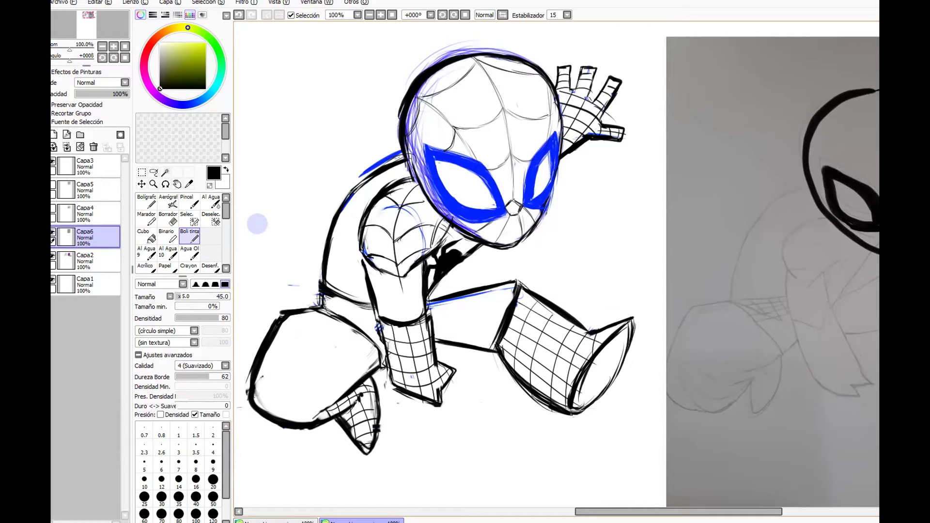
# Step: Ink the back, waist, thigh and crouching foot on the pencil sketch photo with a size 45 black brush
pyautogui.moveTo(811, 197)
pyautogui.mouseDown()
pyautogui.moveTo(781, 210)
pyautogui.moveTo(768, 303)
pyautogui.moveTo(757, 244)
pyautogui.moveTo(764, 289)
pyautogui.moveTo(747, 304)
pyautogui.mouseUp()
pyautogui.hotkey('ctrl', 'z')
pyautogui.moveTo(750, 299)
pyautogui.mouseDown()
pyautogui.moveTo(786, 316)
pyautogui.moveTo(797, 345)
pyautogui.mouseUp()
pyautogui.moveTo(749, 310)
pyautogui.mouseDown()
pyautogui.moveTo(713, 327)
pyautogui.moveTo(677, 369)
pyautogui.moveTo(682, 391)
pyautogui.moveTo(743, 407)
pyautogui.mouseUp()
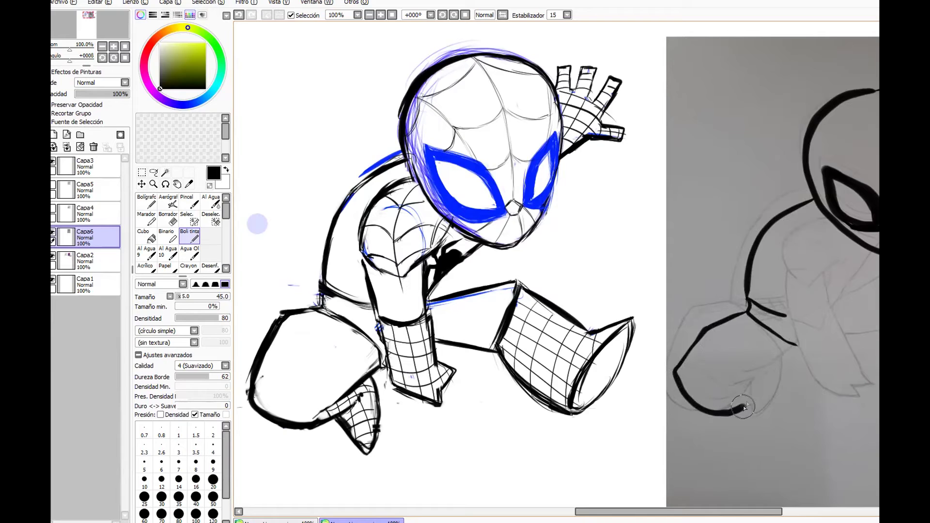
pyautogui.moveTo(791, 361); pyautogui.dragTo(798, 355)
pyautogui.moveTo(749, 406)
pyautogui.mouseDown()
pyautogui.moveTo(769, 393)
pyautogui.moveTo(784, 424)
pyautogui.moveTo(797, 368)
pyautogui.mouseUp()
pyautogui.hotkey('ctrl', 'z')
# Step: Ink the shoulder curve and both edges of the planted arm on the pencil sketch photo
pyautogui.moveTo(805, 220)
pyautogui.mouseDown()
pyautogui.moveTo(788, 279)
pyautogui.moveTo(849, 247)
pyautogui.mouseUp()
pyautogui.moveTo(787, 277); pyautogui.dragTo(817, 371)
pyautogui.hotkey('ctrl', 'z')
pyautogui.hotkey('ctrl', 'z')
pyautogui.moveTo(845, 277); pyautogui.dragTo(875, 375)
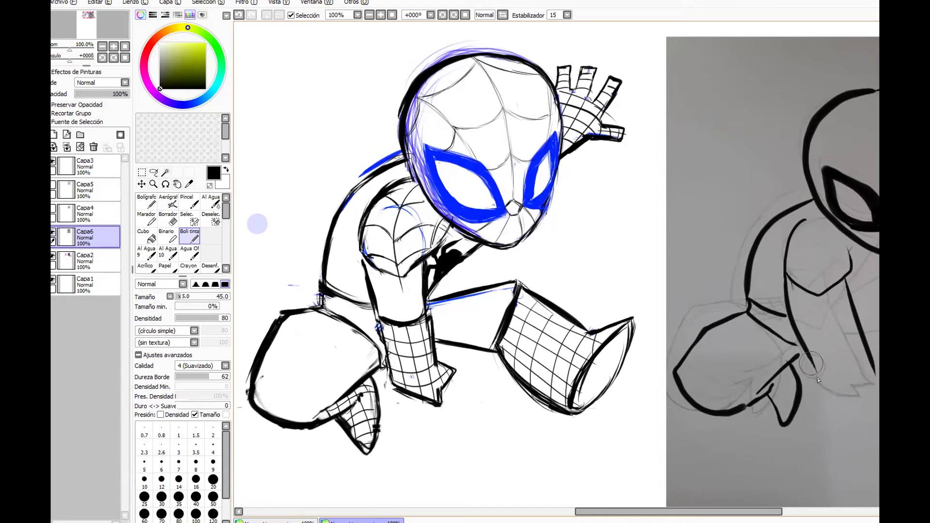
# Step: Redraw the planted arm's inner edge, outline its hand, and ink the chest and far leg lines on the photo
pyautogui.hotkey('ctrl', 'z')
pyautogui.moveTo(842, 281); pyautogui.dragTo(870, 368)
pyautogui.moveTo(810, 361)
pyautogui.mouseDown()
pyautogui.moveTo(821, 384)
pyautogui.moveTo(863, 398)
pyautogui.moveTo(870, 367)
pyautogui.moveTo(804, 345)
pyautogui.mouseUp()
pyautogui.moveTo(878, 256)
pyautogui.mouseDown()
pyautogui.moveTo(847, 294)
pyautogui.moveTo(879, 278)
pyautogui.mouseUp()
pyautogui.moveTo(856, 328); pyautogui.dragTo(878, 330)
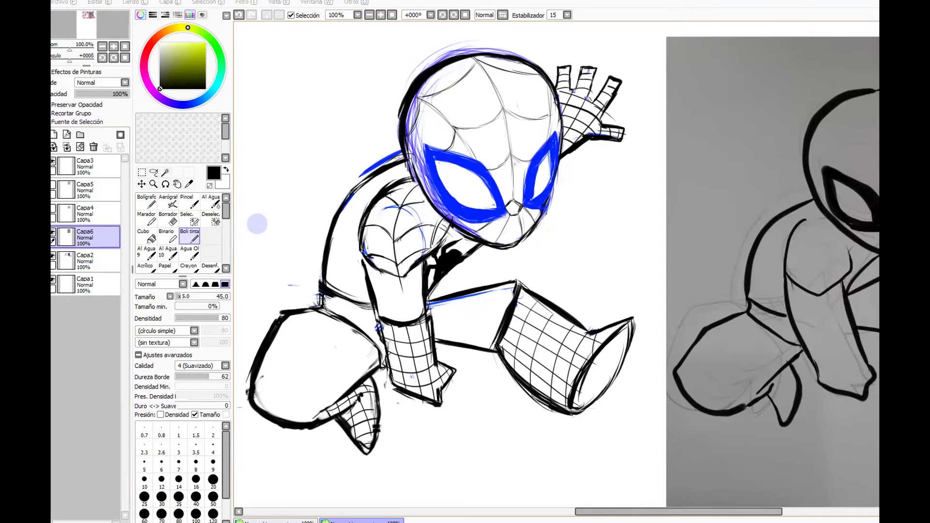
# Step: Hide the photo layer Capa6, select the whole drawn figure on Capa2 and copy it onto a new layer
pyautogui.click(53, 232)
pyautogui.moveTo(812, 125); pyautogui.dragTo(821, 130)
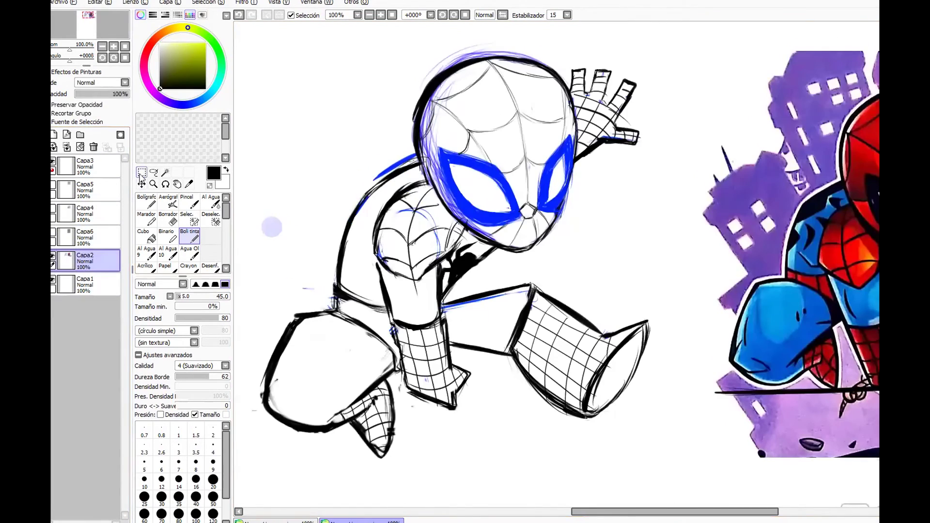
pyautogui.hotkey('ctrl', 't')
pyautogui.moveTo(588, 298); pyautogui.dragTo(698, 484)
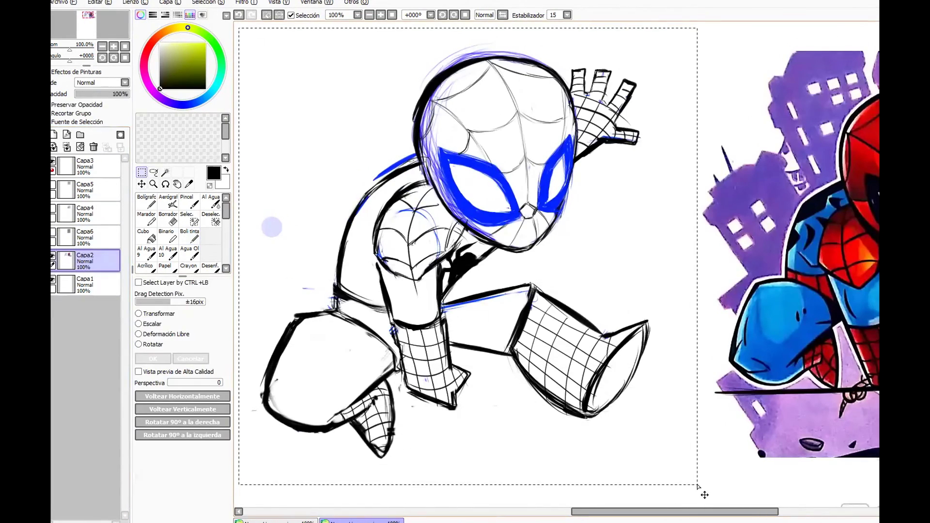
pyautogui.hotkey('ctrl', 'c')
pyautogui.hotkey('ctrl', 'v')
# Step: Erase the original figure from the Capa2 layer with a size 374 eraser and clear the selection
pyautogui.click(92, 284)
pyautogui.press('e')
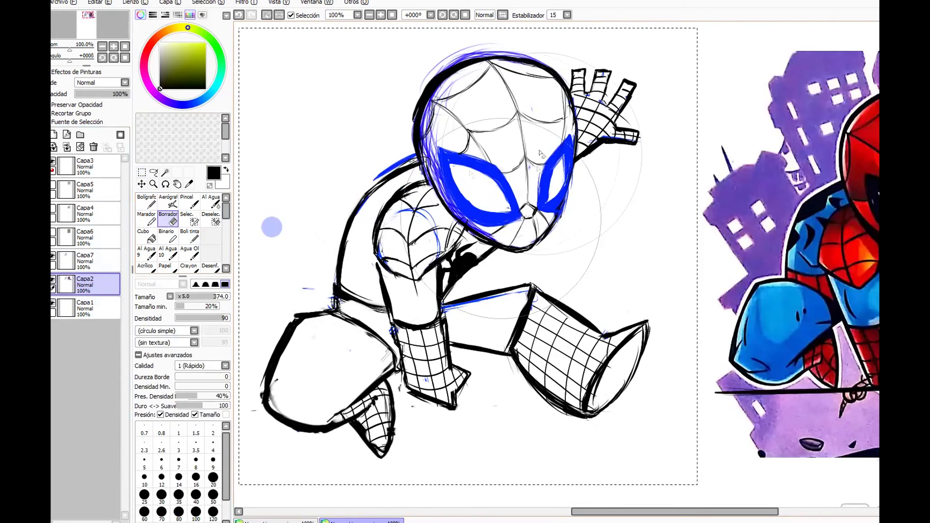
pyautogui.hotkey('ctrl', 'd')
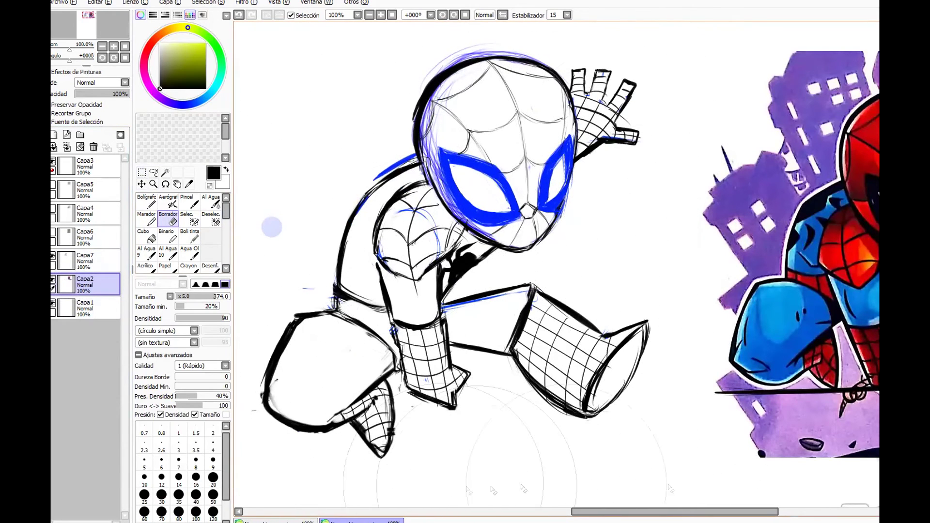
# Step: Lower the opacity of the copied figure on Capa7 to 28% and hide the Capa1 layer
pyautogui.click(96, 260)
pyautogui.click(90, 94)
pyautogui.click(53, 162)
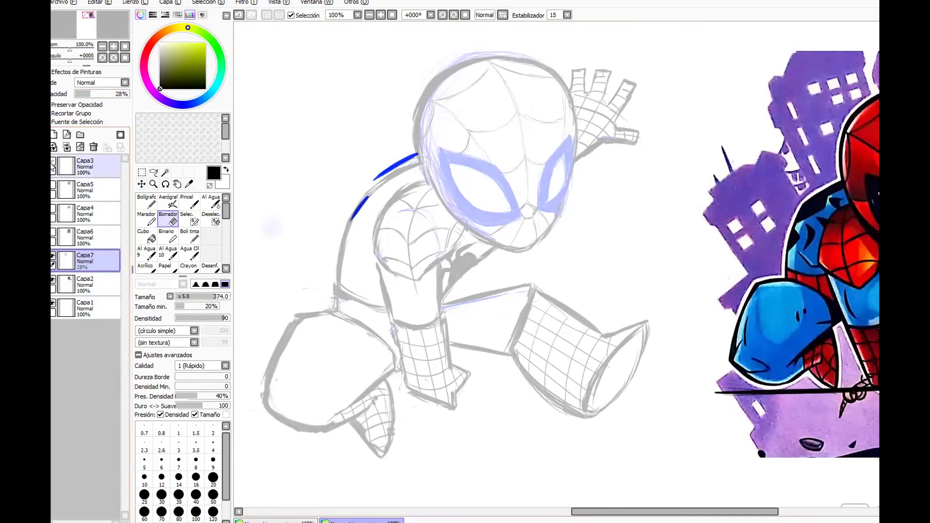
pyautogui.click(53, 161)
pyautogui.click(53, 304)
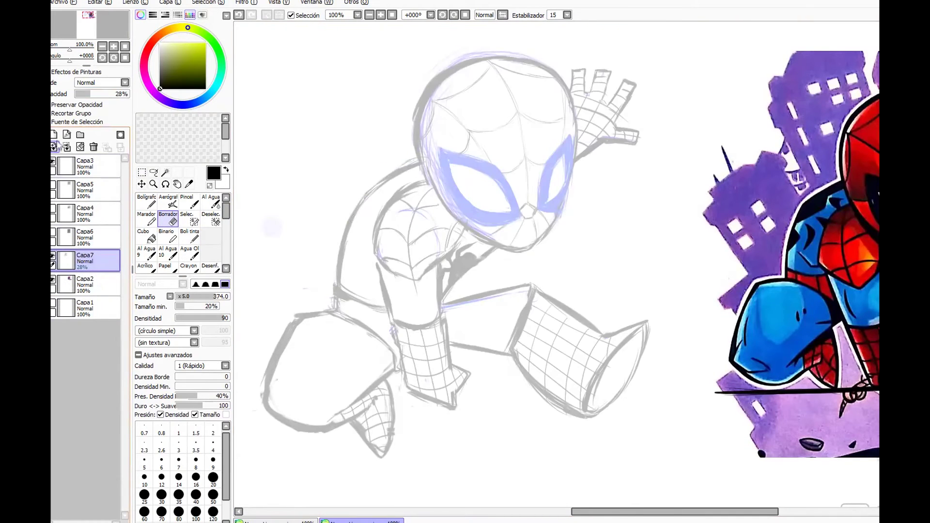
# Step: Add a new normal layer and a linework layer, and trace the figure's back with a size 8 black curve
pyautogui.click(54, 134)
pyautogui.click(66, 134)
pyautogui.click(196, 405)
pyautogui.click(419, 164)
pyautogui.click(391, 177)
pyautogui.click(368, 197)
pyautogui.click(351, 224)
pyautogui.click(342, 260)
pyautogui.doubleClick(339, 292)
# Step: Trace the waist line and the near thigh's upper edge from the hip to the planted arm with curves
pyautogui.click(340, 291)
pyautogui.doubleClick(389, 309)
pyautogui.click(340, 292)
pyautogui.click(340, 310)
pyautogui.click(363, 323)
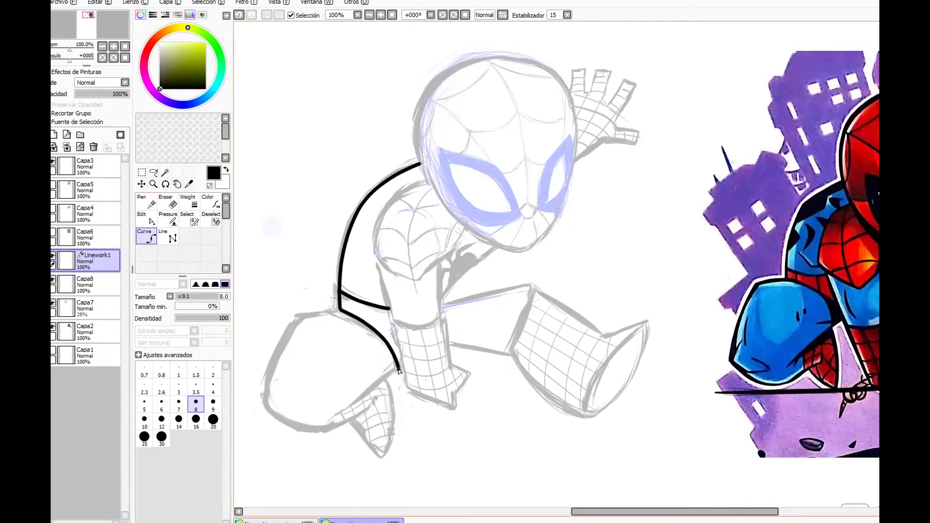
# Step: Trace the bent leg's outer contour from the hip around the knee to the foot with a curve
pyautogui.click(340, 310)
pyautogui.click(294, 322)
pyautogui.click(269, 376)
pyautogui.click(274, 416)
pyautogui.click(320, 429)
pyautogui.click(358, 417)
pyautogui.doubleClick(373, 402)
# Step: Trace the bent thigh's underside and the outline of the pointed foot below it
pyautogui.click(349, 405)
pyautogui.doubleClick(400, 368)
pyautogui.click(387, 380)
pyautogui.click(394, 402)
pyautogui.click(391, 438)
pyautogui.click(382, 456)
# Step: Trace the complete head outline with a closed curve following the faded sketch
pyautogui.click(421, 161)
pyautogui.click(413, 127)
pyautogui.click(426, 91)
pyautogui.click(459, 63)
pyautogui.click(504, 55)
pyautogui.click(539, 63)
pyautogui.click(562, 79)
pyautogui.click(575, 117)
pyautogui.click(564, 209)
pyautogui.click(545, 242)
pyautogui.click(525, 258)
pyautogui.click(494, 246)
pyautogui.click(461, 225)
pyautogui.click(431, 186)
# Step: Trace the chest edge from the chin to the waist and the planted arm's inner edge down to the wrist
pyautogui.click(494, 249)
pyautogui.click(454, 278)
pyautogui.doubleClick(442, 301)
pyautogui.click(440, 262)
pyautogui.click(442, 302)
pyautogui.doubleClick(452, 365)
# Step: Trace the planted hand's outline and continue along the forearm's outer edge
pyautogui.click(452, 366)
pyautogui.click(467, 374)
pyautogui.click(460, 391)
pyautogui.click(455, 409)
pyautogui.click(406, 388)
# Step: Trace the rounded shoulder from the neck down to its point and across toward the chest
pyautogui.click(426, 181)
pyautogui.click(402, 193)
pyautogui.click(379, 229)
pyautogui.click(381, 258)
pyautogui.click(416, 278)
pyautogui.click(439, 260)
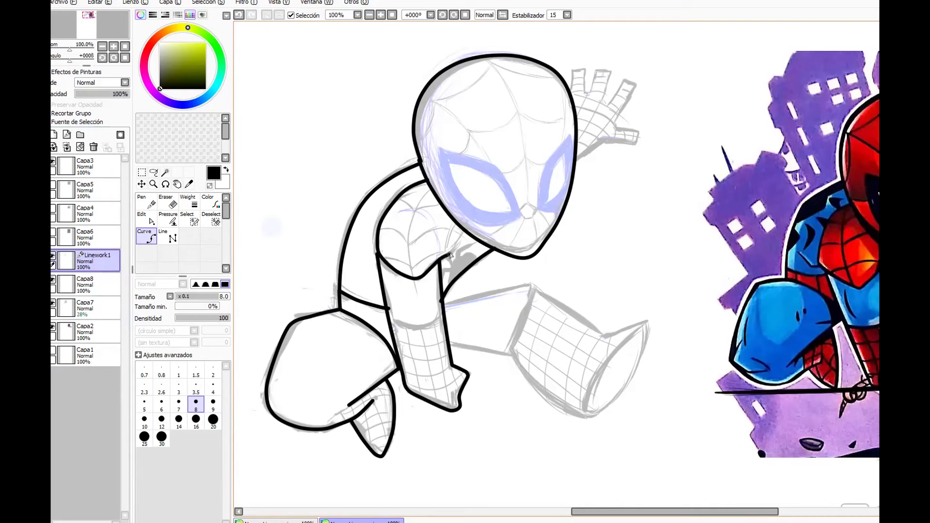
# Step: Move the waist line's end point back to the arm's outline and adjust the line pressure
pyautogui.click(147, 218)
pyautogui.moveTo(388, 308); pyautogui.dragTo(383, 307)
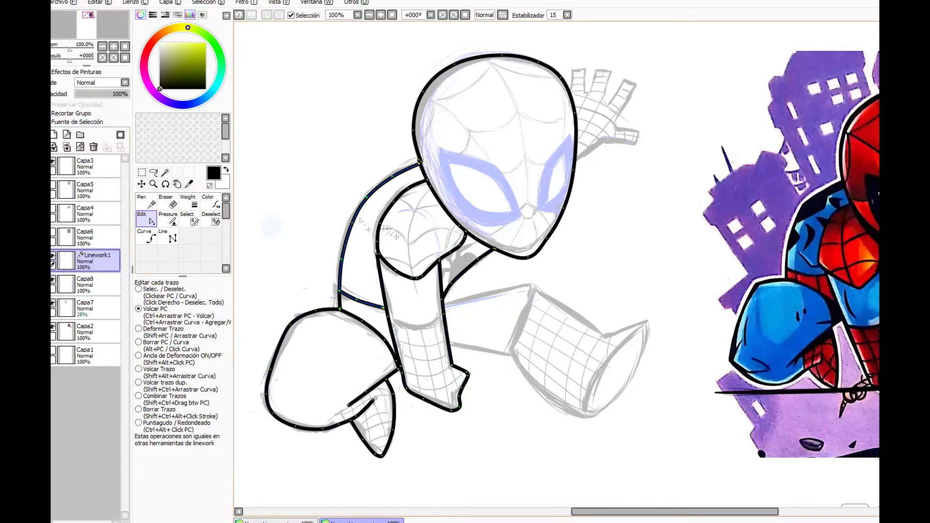
pyautogui.press('p')
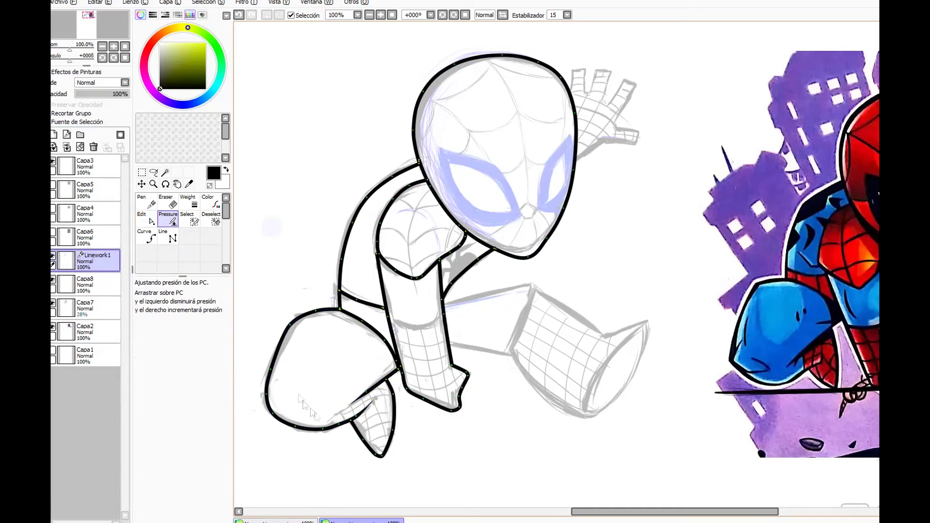
# Step: Trace the raised hand's fingers, thumb and wrist back to the head outline with a curve
pyautogui.press('c')
pyautogui.click(573, 93)
pyautogui.click(586, 70)
pyautogui.click(588, 93)
pyautogui.click(605, 101)
pyautogui.click(634, 80)
pyautogui.click(619, 124)
pyautogui.click(642, 137)
pyautogui.click(601, 146)
pyautogui.doubleClick(575, 166)
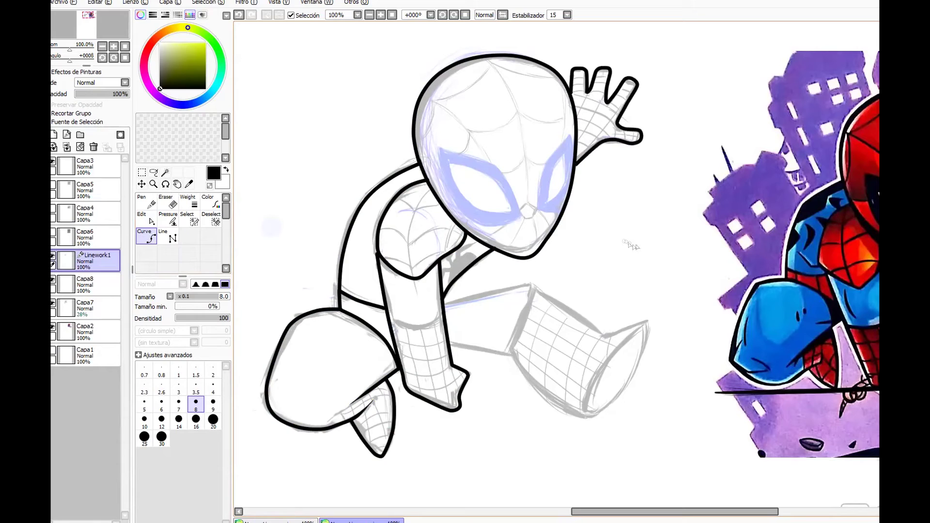
# Step: Trace the extended leg's upper edge and the pointed oval sole at the end of its boot
pyautogui.click(446, 305)
pyautogui.click(528, 287)
pyautogui.click(606, 333)
pyautogui.click(646, 324)
pyautogui.click(609, 356)
pyautogui.click(589, 418)
pyautogui.click(624, 386)
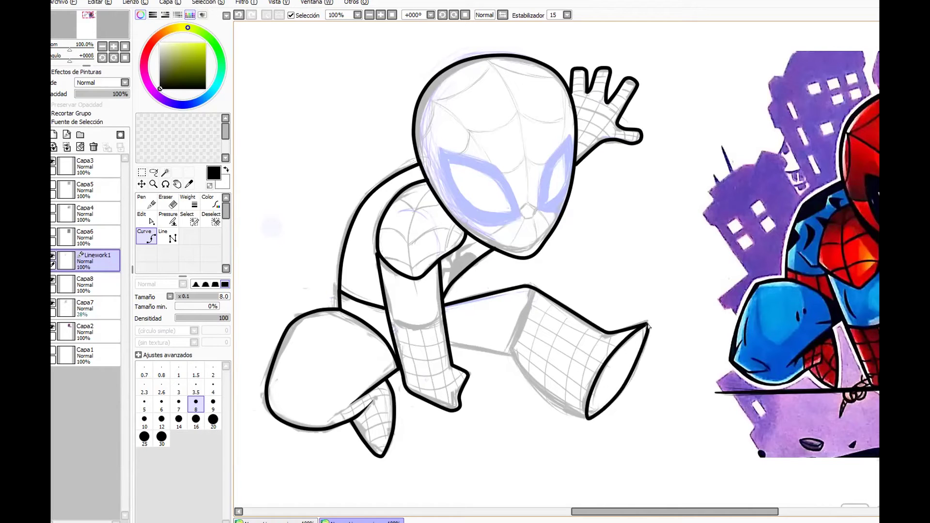
# Step: Trace the boot's cuff line, the extended leg's underside and the boot's lower edge down to the sole
pyautogui.click(509, 348)
pyautogui.doubleClick(536, 291)
pyautogui.click(508, 349)
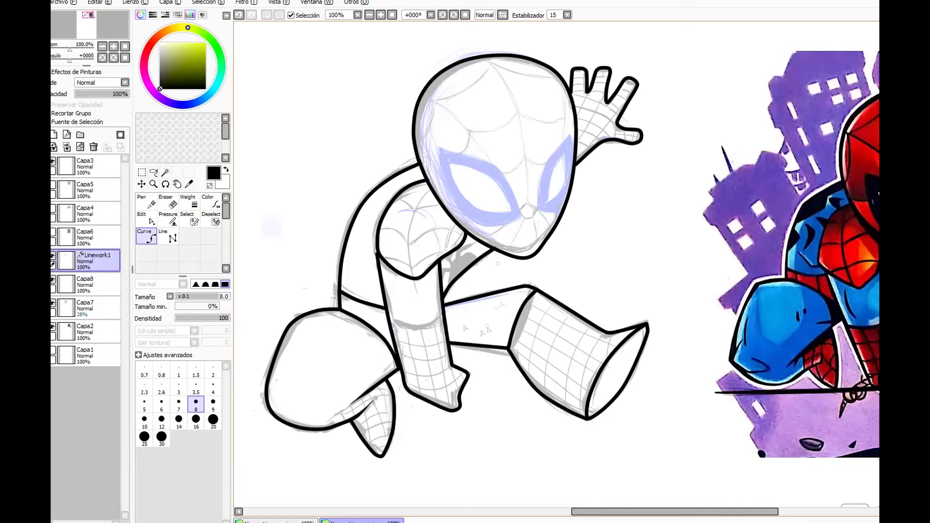
# Step: Trace the glove's cuff line across the supporting arm and the short edge where the tucked boot meets the thigh
pyautogui.click(389, 317)
pyautogui.click(415, 329)
pyautogui.doubleClick(442, 314)
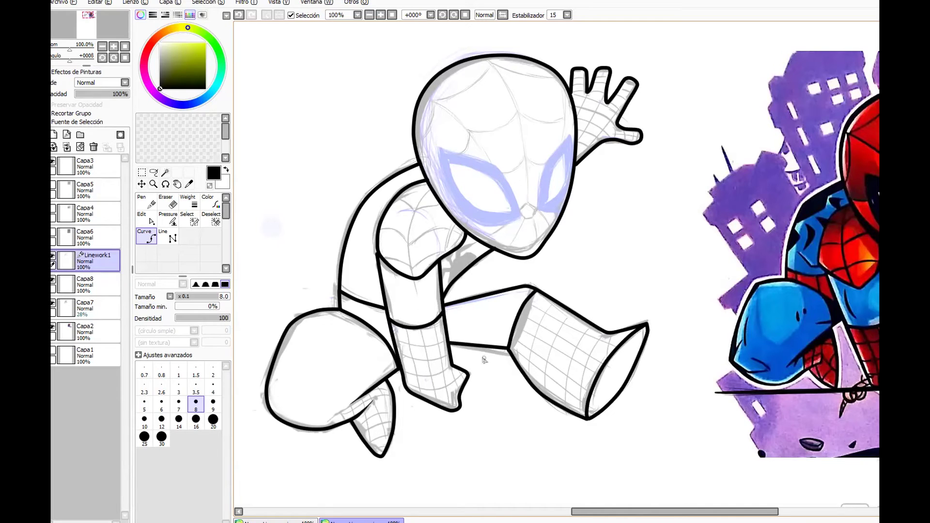
pyautogui.doubleClick(358, 416)
# Step: Trace the outer and inner outlines of both mask eyes with a size 4 curve
pyautogui.click(213, 386)
pyautogui.click(495, 163)
pyautogui.click(479, 224)
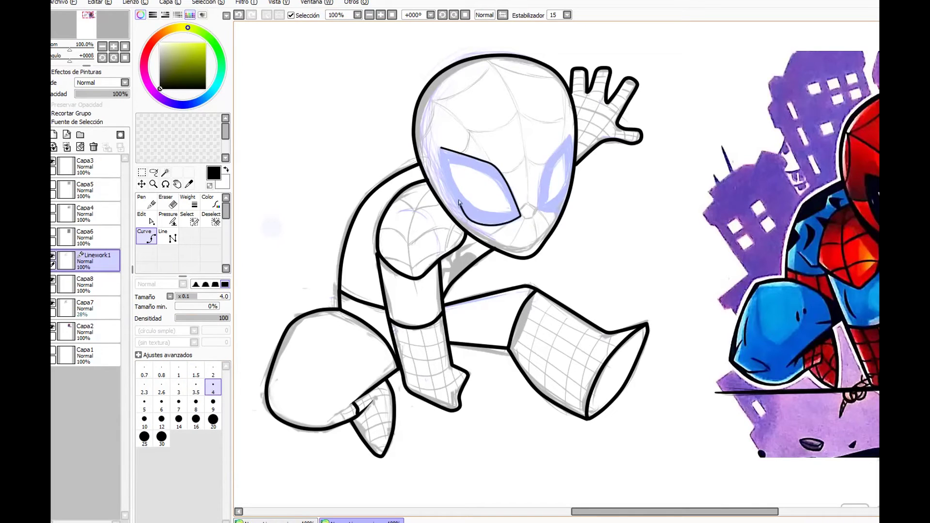
pyautogui.click(454, 197)
pyautogui.click(451, 163)
pyautogui.click(488, 173)
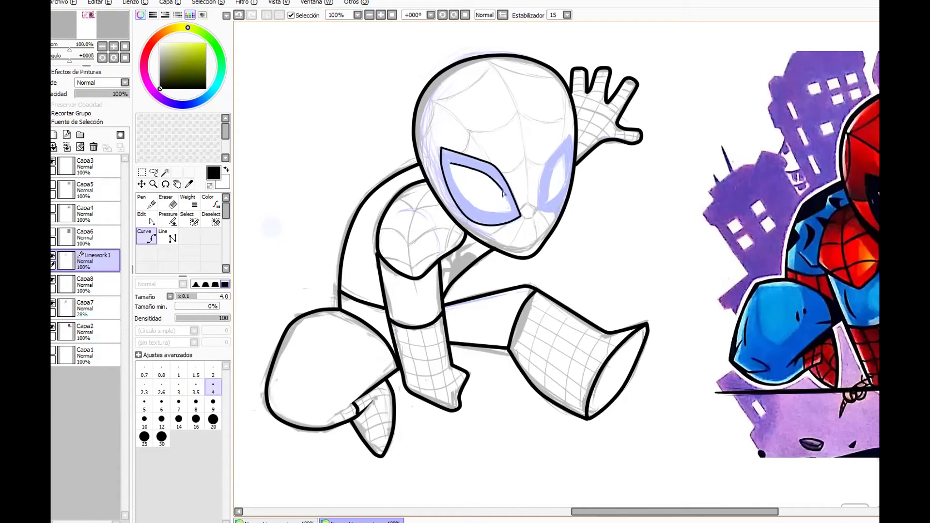
pyautogui.click(457, 188)
pyautogui.click(540, 208)
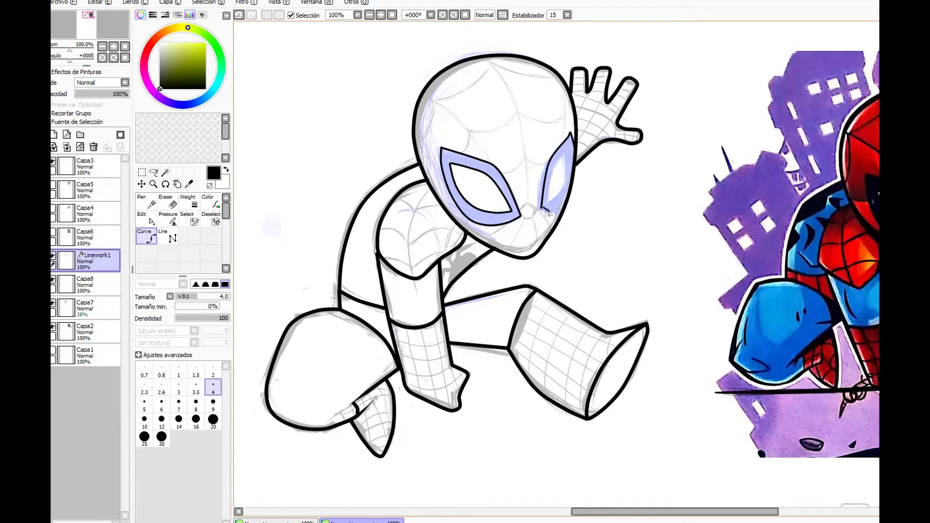
pyautogui.click(565, 149)
# Step: Select the frames around both eyes, fill them with black on a new layer above Capa8, and deselect
pyautogui.click(165, 172)
pyautogui.click(504, 203)
pyautogui.click(547, 182)
pyautogui.click(96, 285)
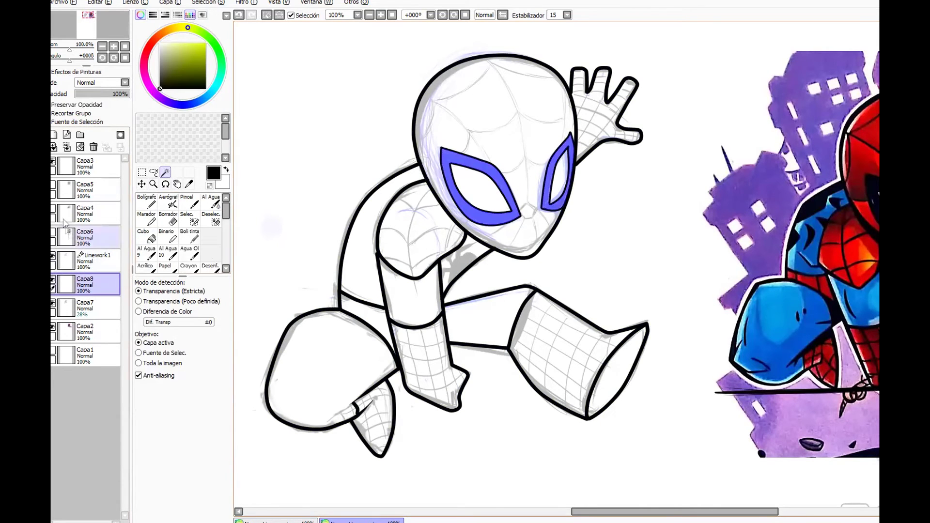
pyautogui.click(55, 134)
pyautogui.click(146, 236)
pyautogui.click(504, 211)
pyautogui.click(552, 193)
pyautogui.hotkey('ctrl', 'd')
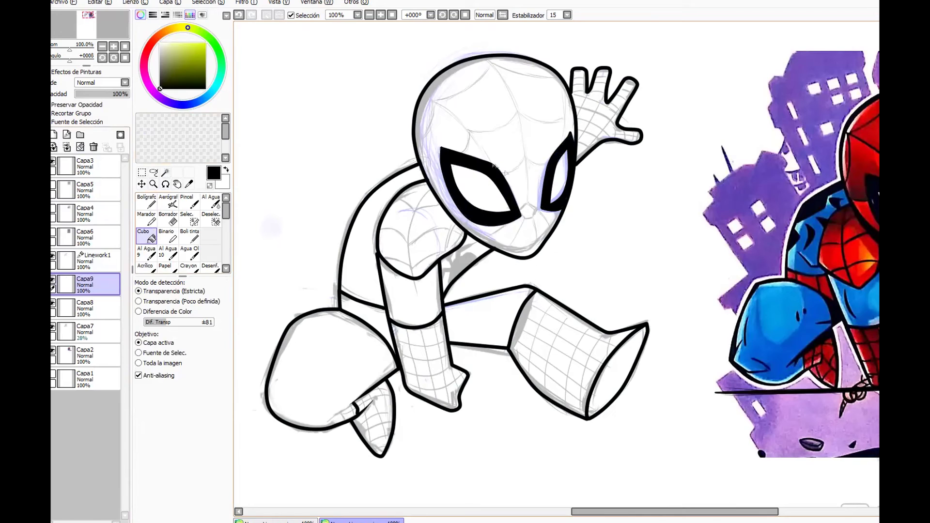
# Step: On Linework1, trace the mask's centre web line and the web arc across the forehead with a size 1 curve
pyautogui.click(97, 260)
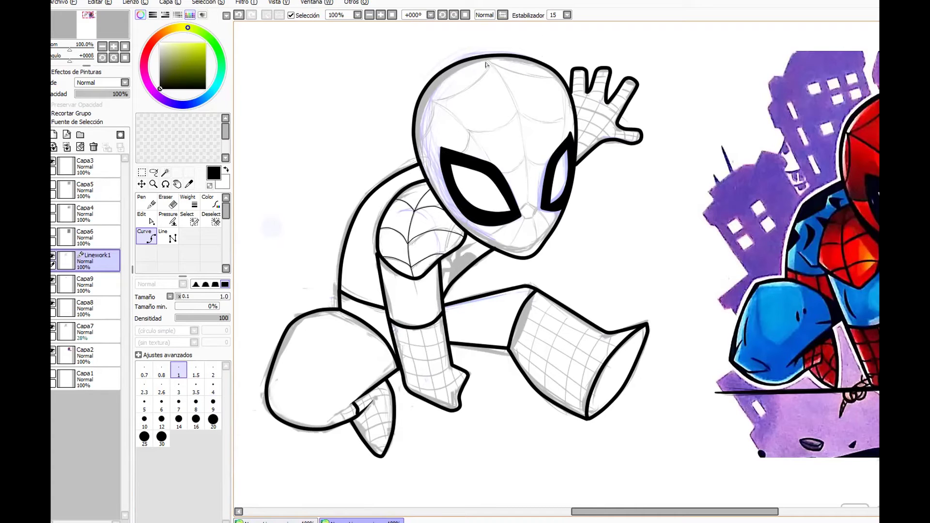
pyautogui.moveTo(485, 59)
pyautogui.mouseDown()
pyautogui.moveTo(519, 122)
pyautogui.moveTo(529, 202)
pyautogui.mouseUp()
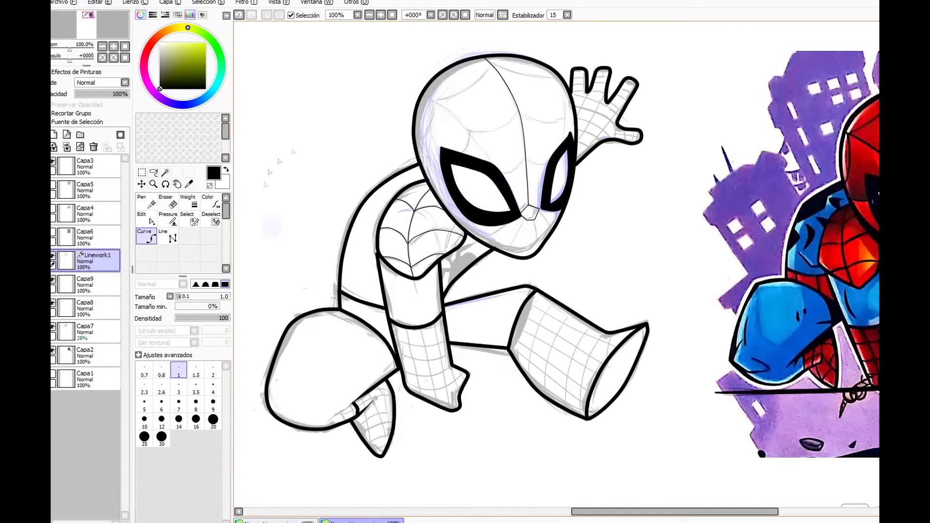
pyautogui.click(480, 134)
pyautogui.click(519, 112)
pyautogui.click(566, 121)
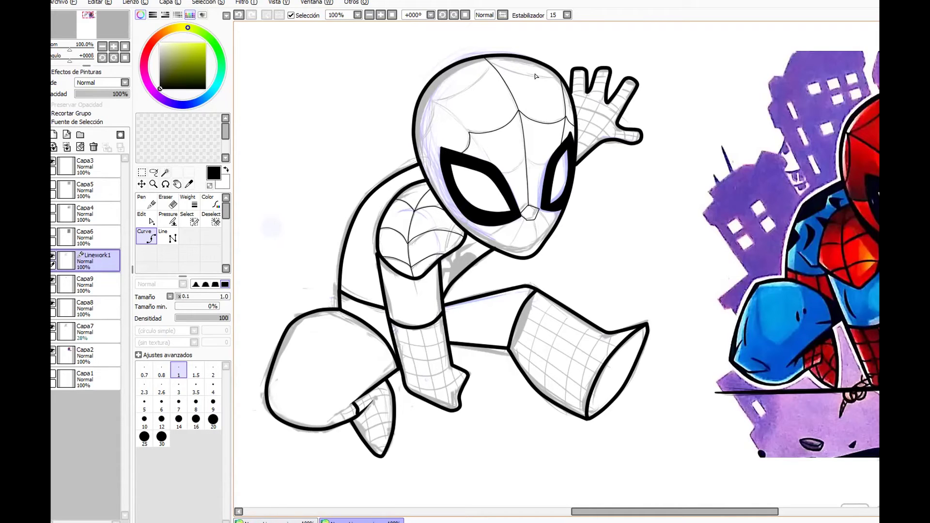
# Step: Trace the web arcs around the crown and side of the mask and the web strands on the chin
pyautogui.click(423, 100)
pyautogui.click(429, 132)
pyautogui.doubleClick(435, 101)
pyautogui.click(434, 101)
pyautogui.click(465, 91)
pyautogui.doubleClick(493, 64)
pyautogui.click(492, 65)
pyautogui.click(513, 72)
pyautogui.doubleClick(561, 79)
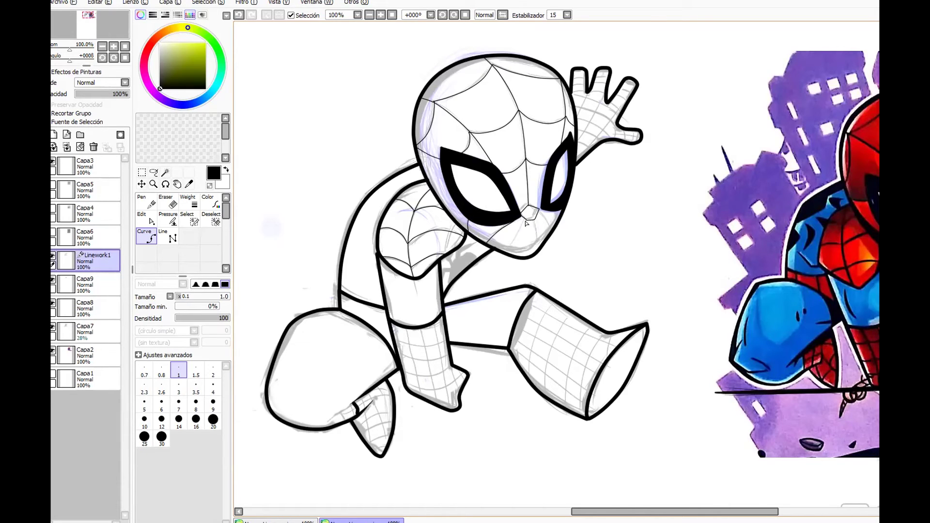
pyautogui.moveTo(525, 222); pyautogui.dragTo(513, 257)
pyautogui.click(505, 232)
# Step: Trace the lengthwise web lines down the supporting arm's glove, redoing the first one
pyautogui.click(408, 328)
pyautogui.doubleClick(423, 396)
pyautogui.hotkey('ctrl', 'z')
pyautogui.click(408, 329)
pyautogui.doubleClick(421, 397)
pyautogui.click(423, 329)
pyautogui.doubleClick(440, 405)
pyautogui.doubleClick(434, 325)
# Step: Trace the crosswise web lines over the supporting arm's glove, from below the cuff to the hand
pyautogui.click(407, 346)
pyautogui.doubleClick(448, 343)
pyautogui.click(398, 362)
pyautogui.doubleClick(451, 358)
pyautogui.click(409, 375)
pyautogui.doubleClick(457, 377)
pyautogui.click(438, 389)
pyautogui.doubleClick(464, 374)
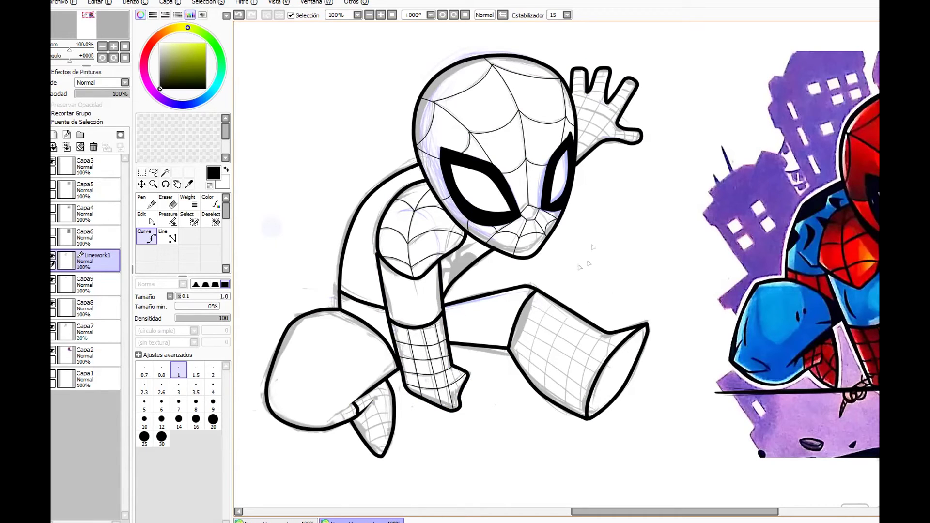
# Step: Trace the lengthwise web lines on the extended boot from its cuff to the sole
pyautogui.click(527, 303)
pyautogui.doubleClick(612, 334)
pyautogui.click(520, 318)
pyautogui.doubleClick(606, 358)
pyautogui.click(517, 345)
pyautogui.doubleClick(601, 380)
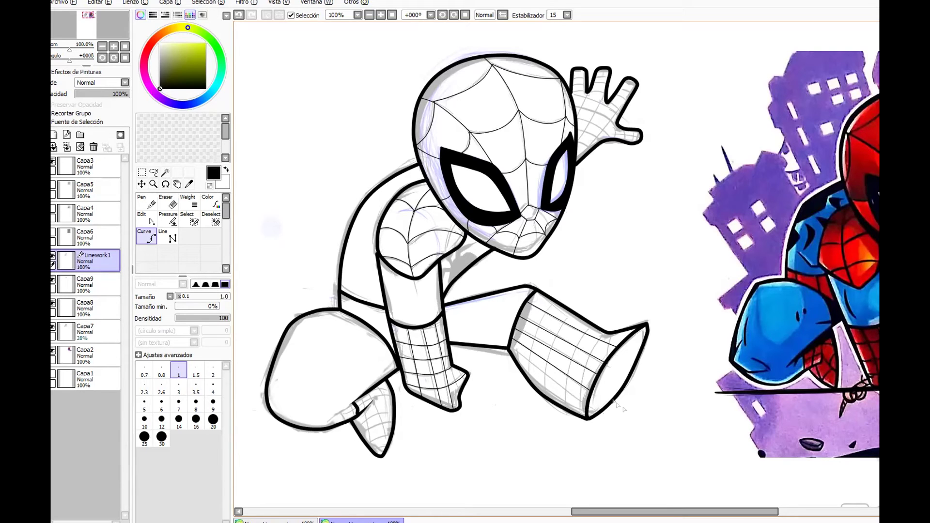
pyautogui.click(508, 351)
pyautogui.doubleClick(588, 407)
pyautogui.click(532, 383)
pyautogui.doubleClick(586, 418)
# Step: Trace the crosswise web lines over the extended boot, completing its grid
pyautogui.click(521, 364)
pyautogui.click(535, 389)
pyautogui.click(539, 350)
pyautogui.doubleClick(567, 310)
pyautogui.click(551, 401)
pyautogui.click(559, 363)
pyautogui.doubleClick(591, 325)
pyautogui.doubleClick(567, 408)
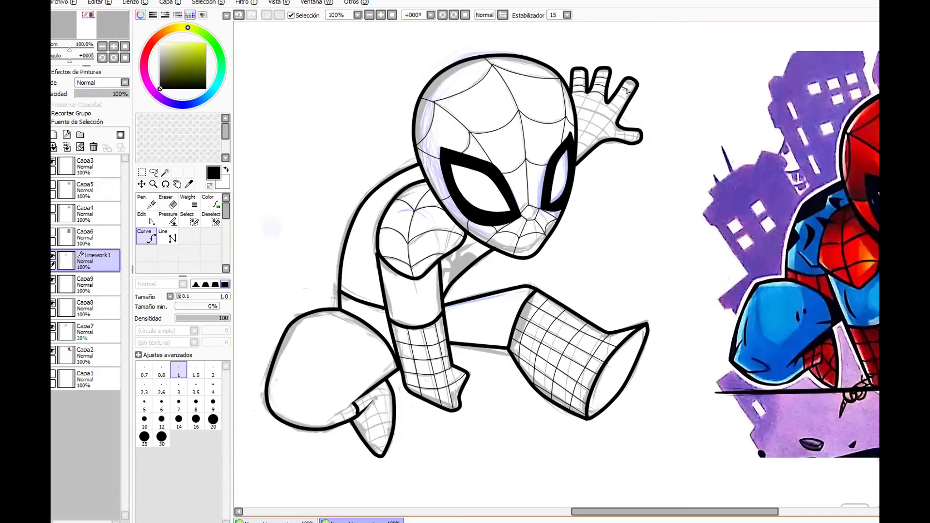
# Step: Trace the web grid over the raised hand, running lines from the fingers to the wrist and across the palm
pyautogui.click(588, 95)
pyautogui.doubleClick(578, 116)
pyautogui.click(609, 103)
pyautogui.doubleClick(577, 149)
pyautogui.click(574, 101)
pyautogui.click(596, 105)
pyautogui.doubleClick(616, 121)
pyautogui.click(577, 115)
pyautogui.click(595, 123)
pyautogui.doubleClick(606, 136)
pyautogui.click(578, 128)
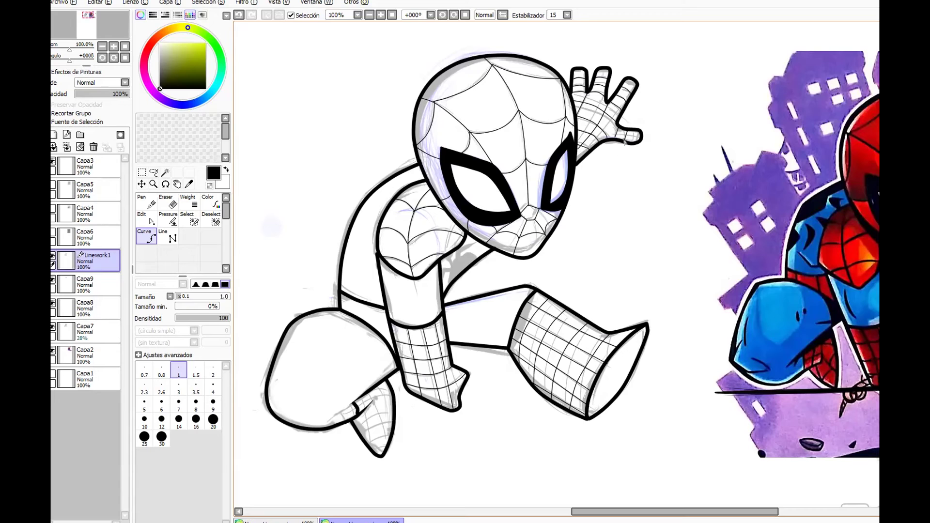
# Step: Trace the web line along the tucked boot's upper edge and the lengthwise lines down to its toe
pyautogui.click(358, 404)
pyautogui.click(372, 397)
pyautogui.click(377, 389)
pyautogui.click(387, 404)
pyautogui.doubleClick(388, 435)
pyautogui.click(371, 405)
pyautogui.click(381, 426)
pyautogui.doubleClick(385, 447)
pyautogui.click(362, 413)
pyautogui.click(371, 431)
# Step: Trace the crosswise web lines over the tucked boot down to its tip
pyautogui.click(359, 427)
pyautogui.click(373, 417)
pyautogui.doubleClick(393, 415)
pyautogui.click(364, 436)
pyautogui.click(379, 426)
pyautogui.doubleClick(392, 426)
pyautogui.click(371, 446)
pyautogui.click(381, 440)
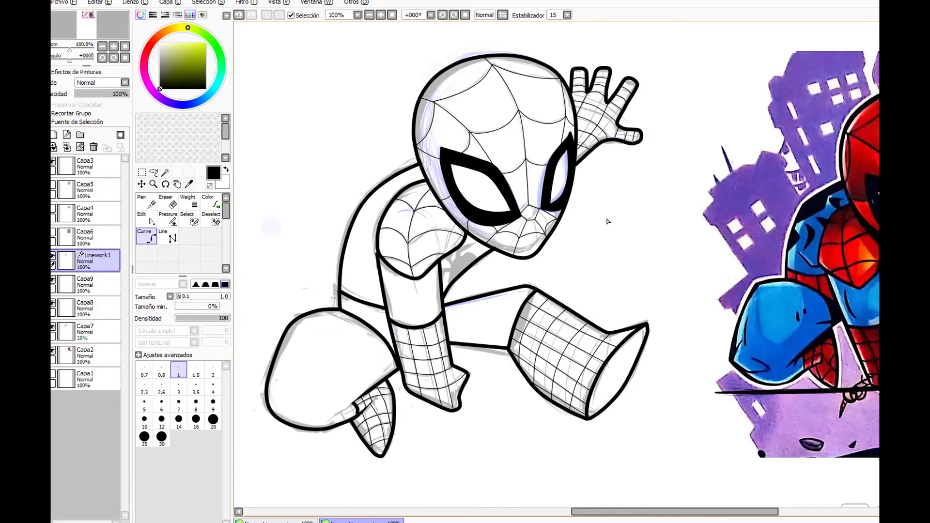
# Step: Ink the chest's spider emblem in black with the Boli tinta brush on a new layer above Linework1
pyautogui.click(54, 135)
pyautogui.moveTo(471, 259)
pyautogui.mouseDown()
pyautogui.moveTo(446, 291)
pyautogui.moveTo(483, 233)
pyautogui.moveTo(461, 268)
pyautogui.moveTo(452, 260)
pyautogui.moveTo(447, 280)
pyautogui.mouseUp()
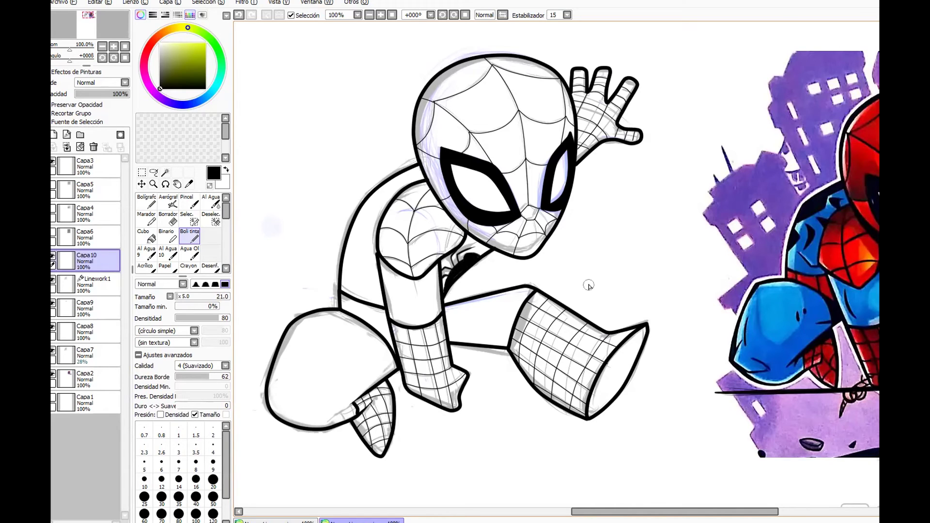
# Step: Merge the emblem layer and Linework1 down into Capa9, and hide the faded sketch layer Capa7
pyautogui.click(67, 147)
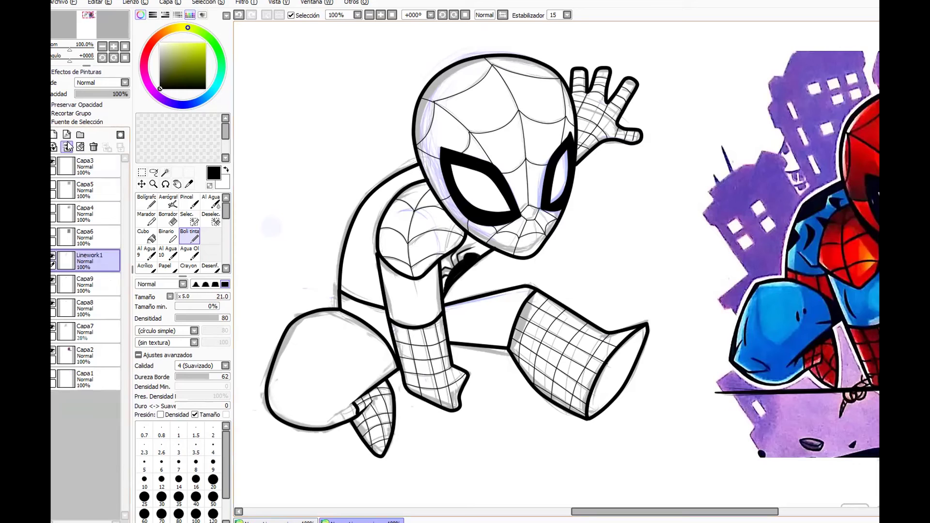
pyautogui.click(67, 147)
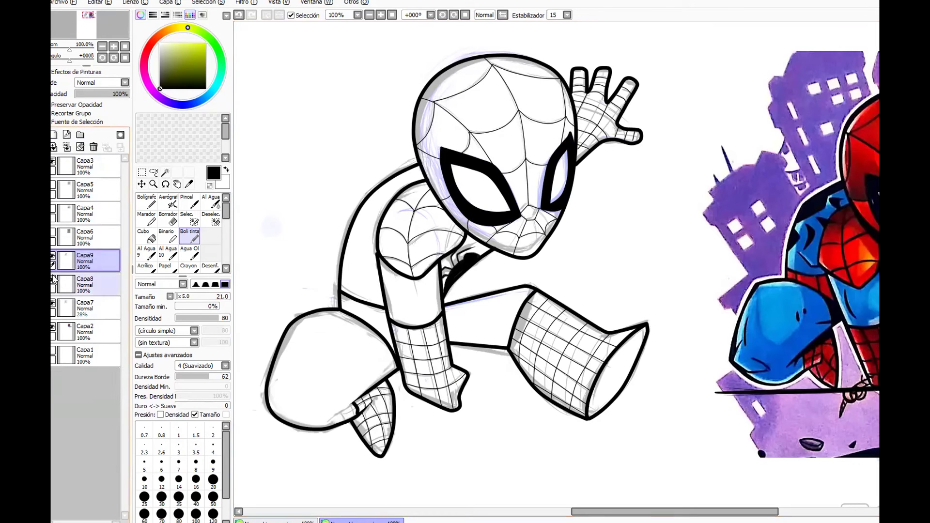
pyautogui.click(53, 303)
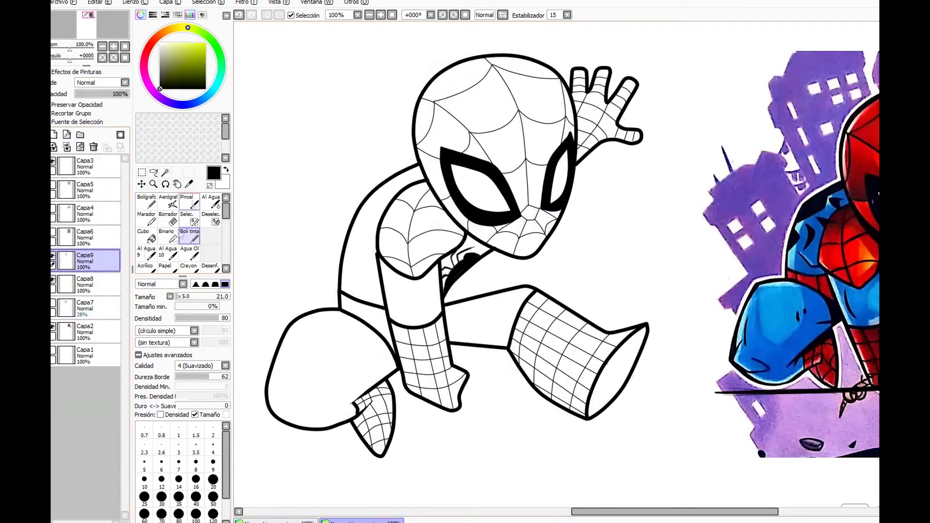
# Step: Select the web cells of the shoulder, the mask and the raised hand with the Magic Wand
pyautogui.click(165, 172)
pyautogui.click(429, 208)
pyautogui.click(426, 198)
pyautogui.click(395, 218)
pyautogui.click(396, 244)
pyautogui.click(427, 265)
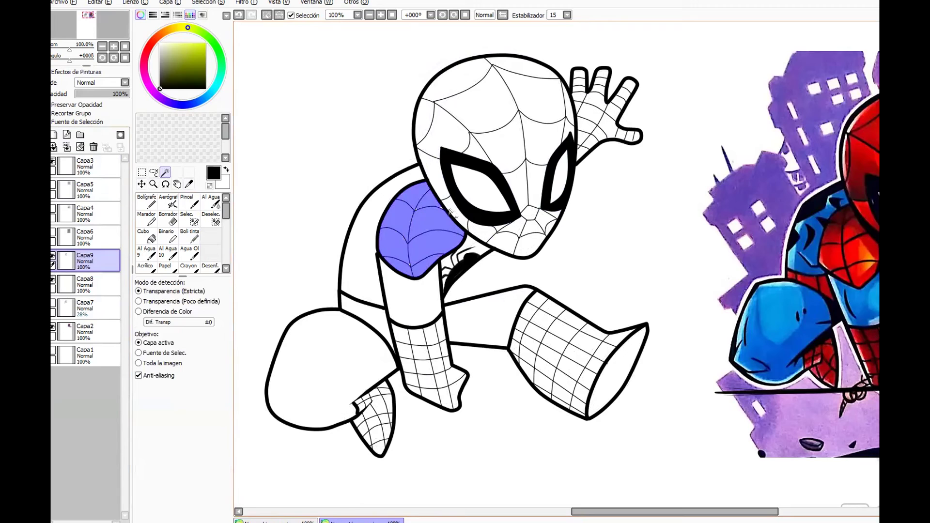
pyautogui.click(436, 177)
pyautogui.click(441, 133)
pyautogui.click(478, 104)
pyautogui.click(538, 99)
pyautogui.moveTo(541, 142)
pyautogui.mouseDown()
pyautogui.moveTo(518, 206)
pyautogui.moveTo(533, 231)
pyautogui.moveTo(482, 231)
pyautogui.moveTo(549, 231)
pyautogui.moveTo(568, 133)
pyautogui.moveTo(592, 113)
pyautogui.moveTo(600, 86)
pyautogui.moveTo(581, 82)
pyautogui.moveTo(585, 150)
pyautogui.moveTo(625, 87)
pyautogui.moveTo(620, 135)
pyautogui.moveTo(634, 136)
pyautogui.mouseUp()
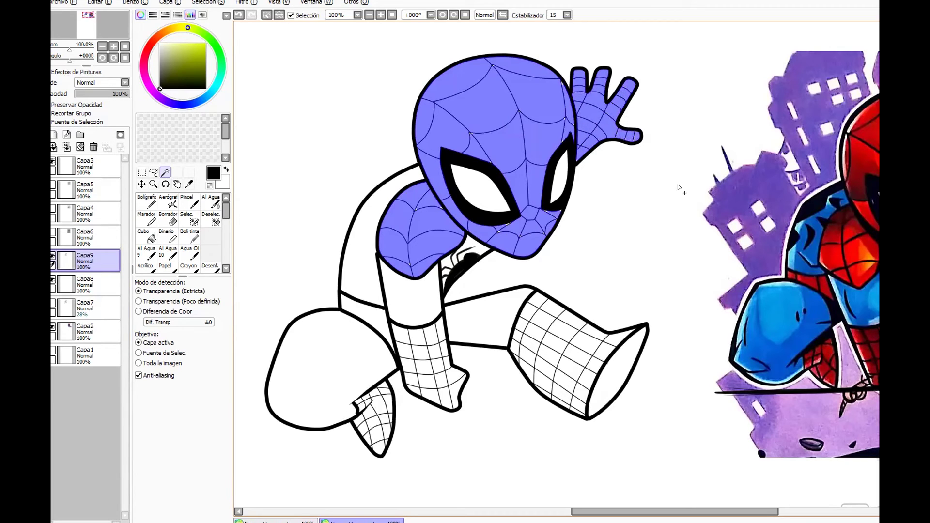
# Step: Extend the selection to the chest, waist, supporting glove and both boots, and switch to the selection pen
pyautogui.moveTo(474, 243); pyautogui.dragTo(445, 271)
pyautogui.moveTo(432, 332)
pyautogui.mouseDown()
pyautogui.moveTo(406, 349)
pyautogui.moveTo(440, 337)
pyautogui.moveTo(428, 381)
pyautogui.moveTo(413, 385)
pyautogui.moveTo(409, 376)
pyautogui.moveTo(453, 377)
pyautogui.moveTo(443, 402)
pyautogui.mouseUp()
pyautogui.moveTo(380, 407)
pyautogui.mouseDown()
pyautogui.moveTo(380, 387)
pyautogui.moveTo(361, 405)
pyautogui.moveTo(388, 378)
pyautogui.moveTo(373, 424)
pyautogui.moveTo(361, 428)
pyautogui.moveTo(377, 448)
pyautogui.moveTo(390, 418)
pyautogui.mouseUp()
pyautogui.moveTo(568, 331)
pyautogui.mouseDown()
pyautogui.moveTo(598, 332)
pyautogui.moveTo(602, 353)
pyautogui.moveTo(580, 372)
pyautogui.moveTo(538, 307)
pyautogui.moveTo(558, 332)
pyautogui.moveTo(569, 320)
pyautogui.moveTo(535, 348)
pyautogui.moveTo(524, 325)
pyautogui.moveTo(520, 349)
pyautogui.moveTo(581, 403)
pyautogui.moveTo(518, 363)
pyautogui.moveTo(545, 396)
pyautogui.moveTo(604, 416)
pyautogui.mouseUp()
pyautogui.click(190, 219)
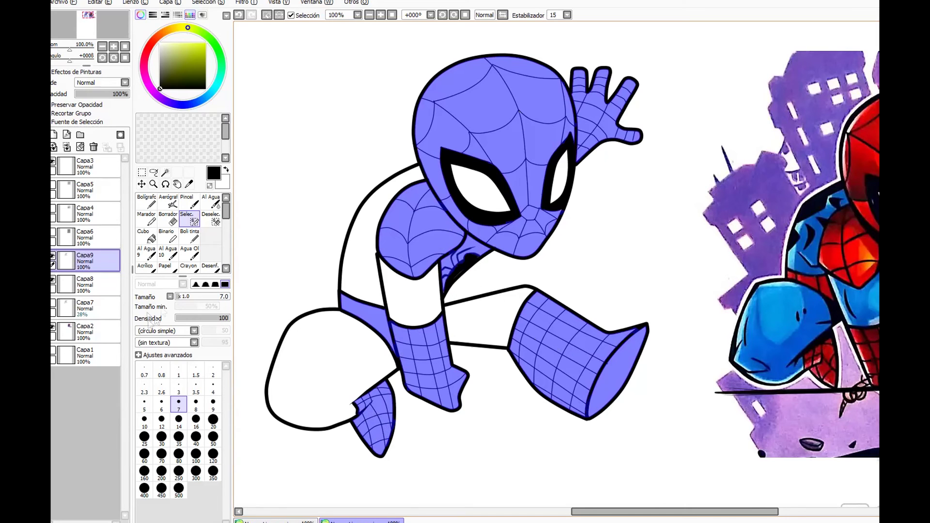
# Step: Fill the selected suit areas with bright red on a new layer above Capa8, and deselect
pyautogui.click(92, 284)
pyautogui.click(55, 134)
pyautogui.click(146, 236)
pyautogui.click(150, 45)
pyautogui.click(205, 44)
pyautogui.click(485, 121)
pyautogui.click(436, 360)
pyautogui.hotkey('ctrl', 'd')
# Step: Fill a new layer above Capa1 with light blue as the background
pyautogui.click(85, 378)
pyautogui.click(212, 91)
pyautogui.click(199, 101)
pyautogui.click(184, 43)
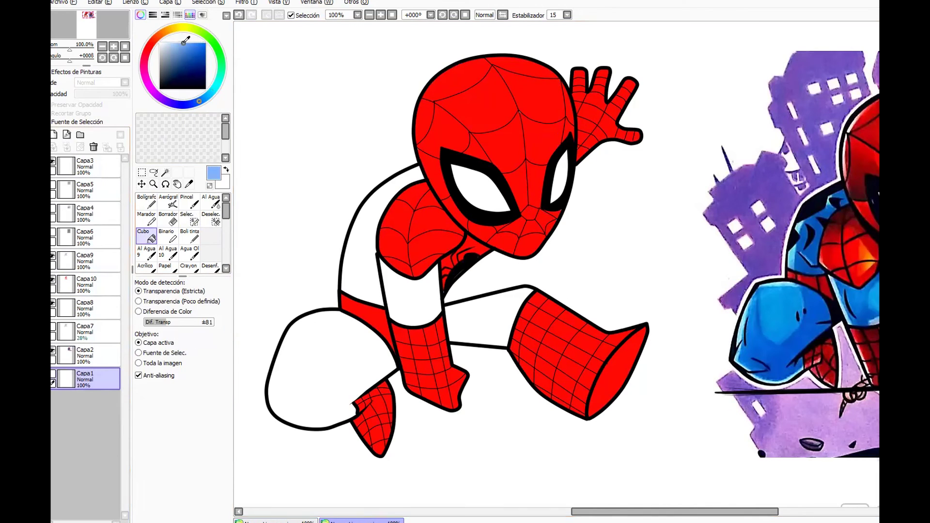
pyautogui.click(52, 374)
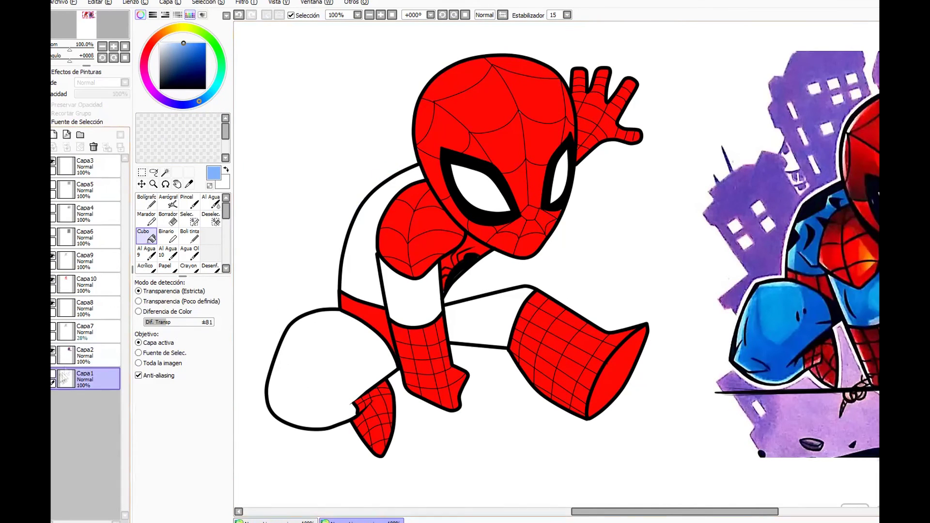
pyautogui.click(54, 134)
pyautogui.click(286, 218)
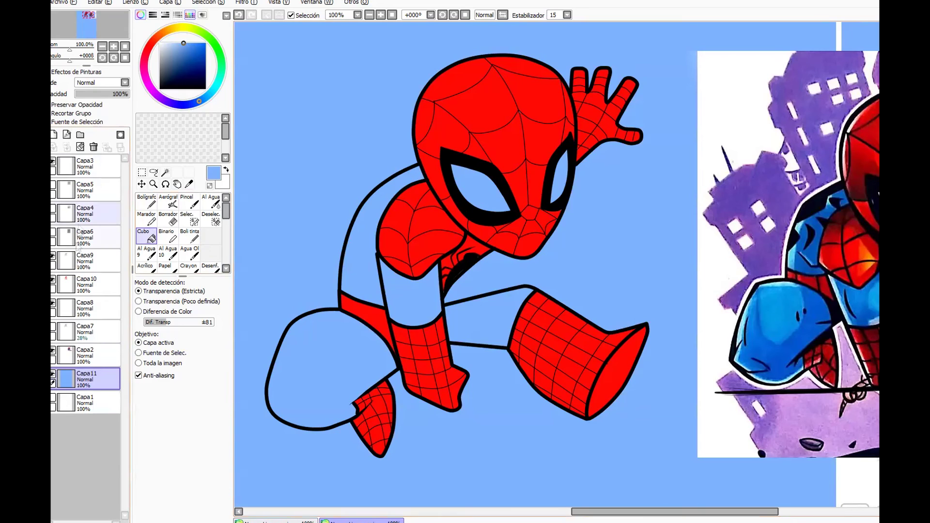
# Step: Select both eye openings from Capa9, fill them with white on a new layer above Capa10, and deselect
pyautogui.click(85, 259)
pyautogui.click(165, 172)
pyautogui.click(477, 188)
pyautogui.click(558, 177)
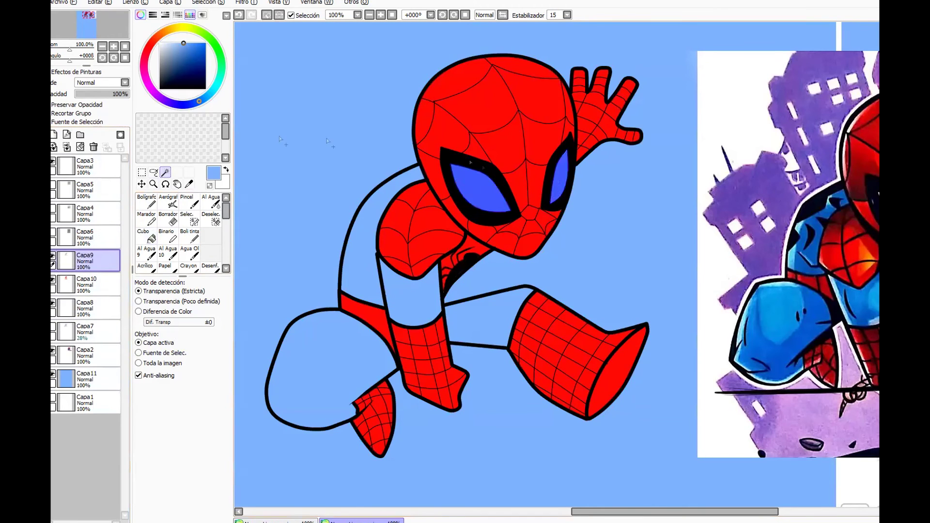
pyautogui.click(96, 285)
pyautogui.click(54, 134)
pyautogui.click(146, 236)
pyautogui.click(160, 43)
pyautogui.click(478, 189)
pyautogui.click(558, 179)
pyautogui.hotkey('ctrl', 'd')
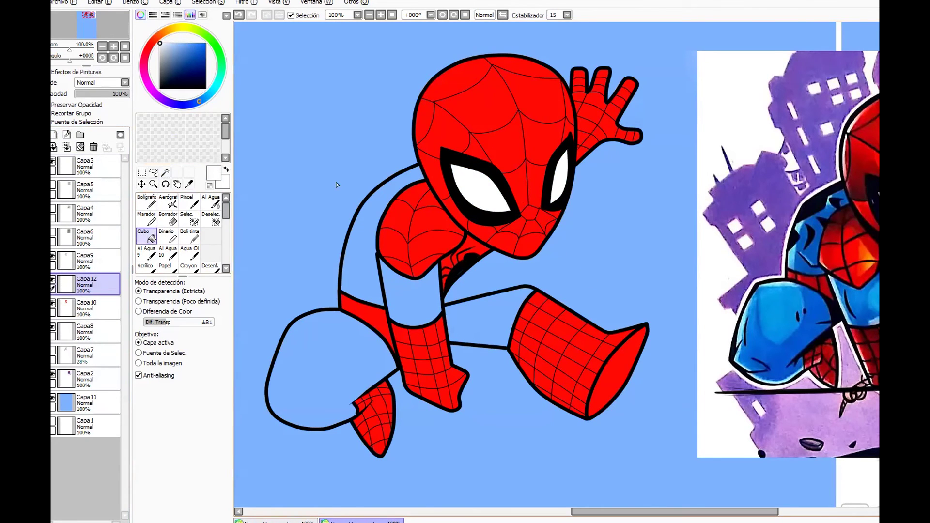
# Step: From Capa9, select the back, the upper arm, the extended leg and the bent thigh, and switch to the selection pen
pyautogui.click(85, 259)
pyautogui.click(165, 172)
pyautogui.click(367, 251)
pyautogui.click(412, 290)
pyautogui.click(485, 315)
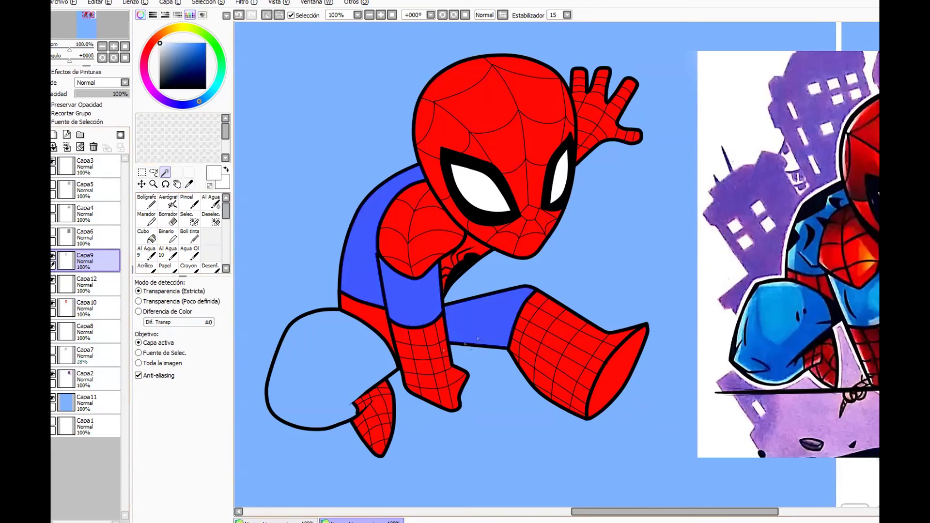
pyautogui.click(315, 368)
pyautogui.click(189, 218)
# Step: Fill the selected back, upper arm, bent thigh and extended leg with saturated blue on a new layer above Capa9, and deselect
pyautogui.click(53, 134)
pyautogui.click(145, 236)
pyautogui.click(200, 52)
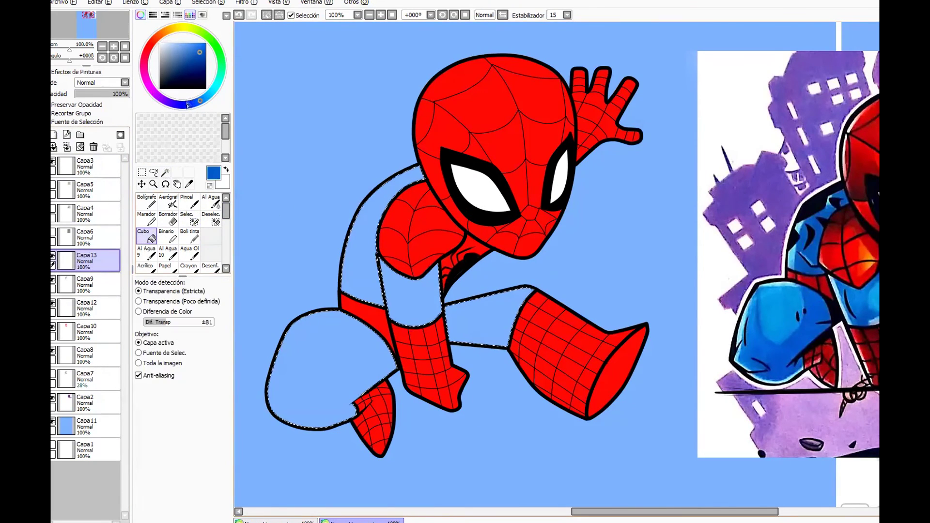
pyautogui.click(189, 103)
pyautogui.click(205, 43)
pyautogui.click(363, 252)
pyautogui.click(422, 293)
pyautogui.click(339, 368)
pyautogui.click(494, 320)
pyautogui.hotkey('ctrl', 'd')
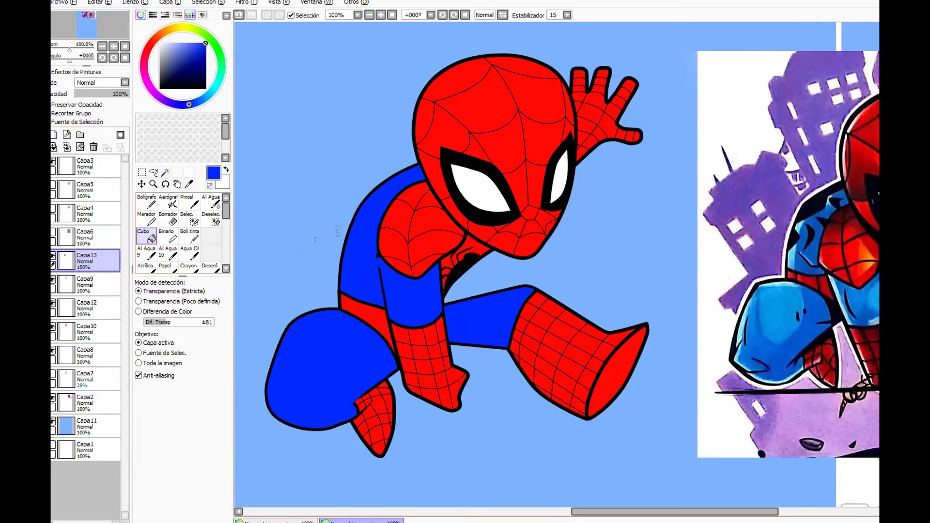
# Step: Identify the layer holding the reference picture, Capa2, and hide it to view the coloured figure alone
pyautogui.click(152, 185)
pyautogui.rightClick(592, 272)
pyautogui.moveTo(625, 276)
pyautogui.mouseDown()
pyautogui.moveTo(608, 299)
pyautogui.moveTo(615, 285)
pyautogui.mouseUp()
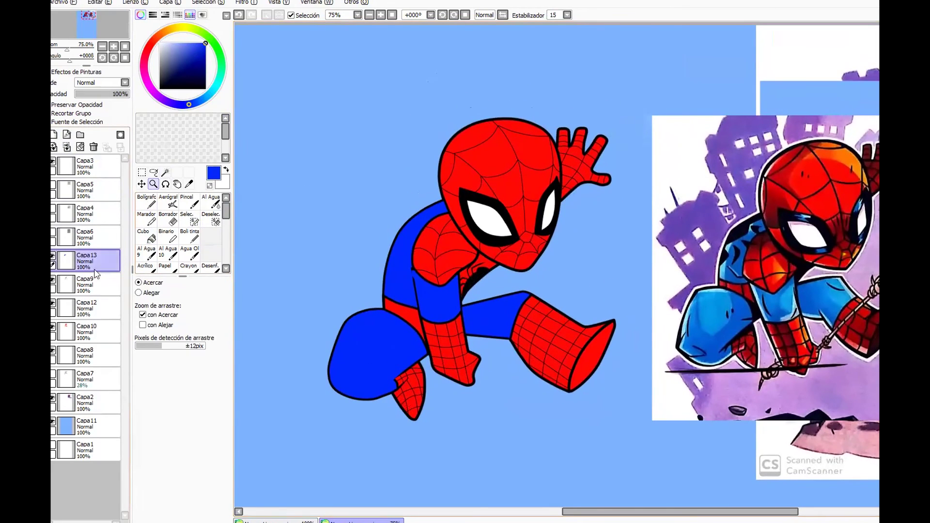
pyautogui.click(92, 308)
pyautogui.click(53, 303)
pyautogui.click(53, 302)
pyautogui.click(52, 326)
pyautogui.click(53, 326)
pyautogui.click(52, 350)
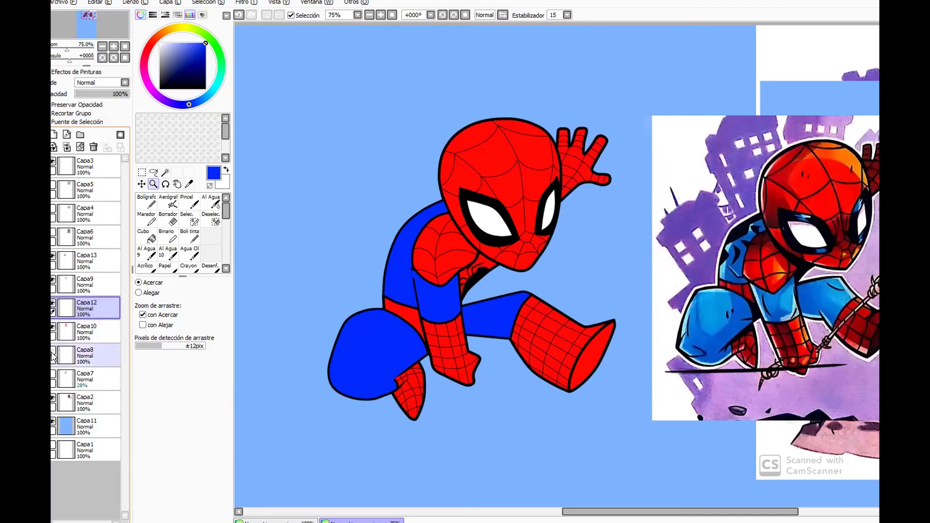
pyautogui.click(53, 398)
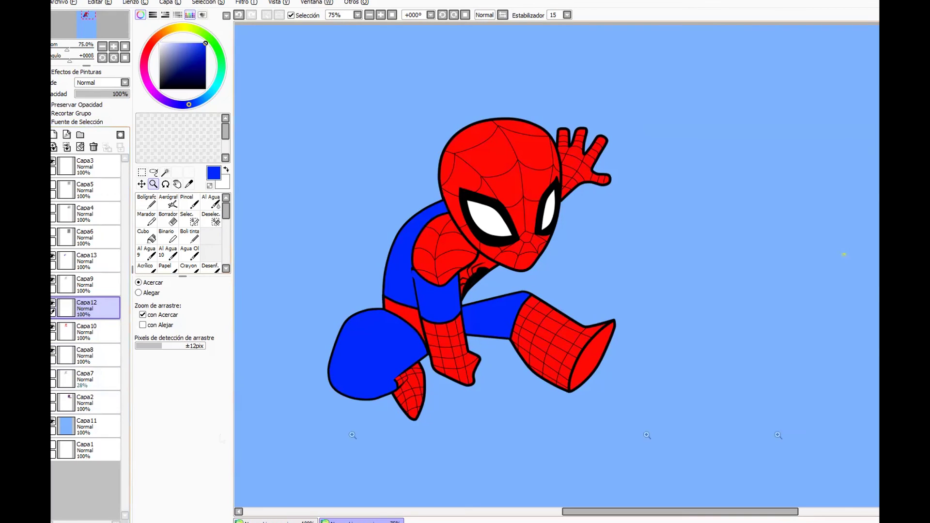
pyautogui.click(53, 399)
pyautogui.click(53, 398)
# Step: Add a new layer above Capa3 and set the Boli tinta brush to white at size 48
pyautogui.click(554, 273)
pyautogui.moveTo(571, 305); pyautogui.dragTo(607, 302)
pyautogui.click(87, 166)
pyautogui.click(55, 135)
pyautogui.click(190, 237)
pyautogui.click(214, 88)
pyautogui.moveTo(539, 341); pyautogui.dragTo(557, 340)
pyautogui.click(160, 43)
# Step: Paint a long curved white web strand from the lowered fist up past the raised hand to the canvas's upper edge
pyautogui.moveTo(486, 401); pyautogui.dragTo(798, 167)
pyautogui.moveTo(511, 383); pyautogui.dragTo(875, 99)
pyautogui.hotkey('ctrl', 'z')
pyautogui.hotkey('ctrl', 'z')
pyautogui.moveTo(486, 401)
pyautogui.mouseDown()
pyautogui.moveTo(874, 140)
pyautogui.moveTo(781, 127)
pyautogui.moveTo(717, 191)
pyautogui.mouseUp()
pyautogui.hotkey('ctrl', 'z')
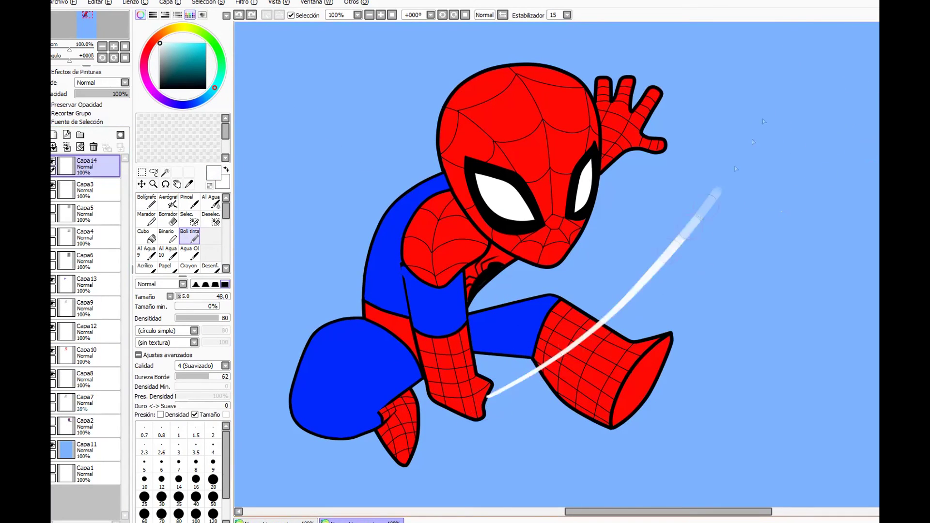
pyautogui.moveTo(764, 121); pyautogui.dragTo(829, 23)
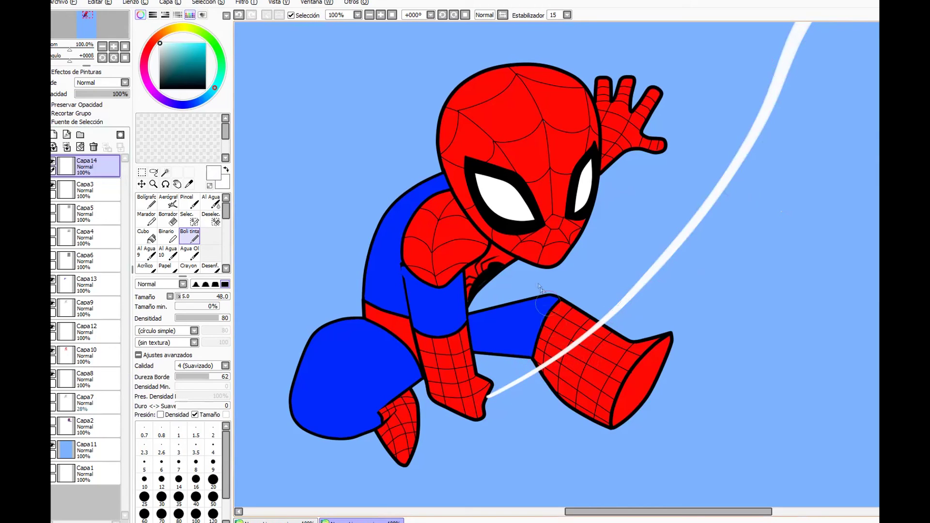
# Step: Paint bright cyan curved bands at intervals along the white web strand on the locked layer Capa14
pyautogui.moveTo(518, 381)
pyautogui.mouseDown()
pyautogui.moveTo(515, 365)
pyautogui.moveTo(517, 401)
pyautogui.mouseUp()
pyautogui.moveTo(546, 374)
pyautogui.mouseDown()
pyautogui.moveTo(519, 383)
pyautogui.moveTo(557, 358)
pyautogui.moveTo(552, 339)
pyautogui.moveTo(569, 360)
pyautogui.mouseUp()
pyautogui.hotkey('ctrl', 'z')
pyautogui.moveTo(517, 380)
pyautogui.mouseDown()
pyautogui.moveTo(710, 234)
pyautogui.moveTo(794, 56)
pyautogui.mouseUp()
# Step: Show the reference picture again and shade the upper arm, extended leg, thigh and back in dark blue on a new layer above Capa13
pyautogui.click(77, 286)
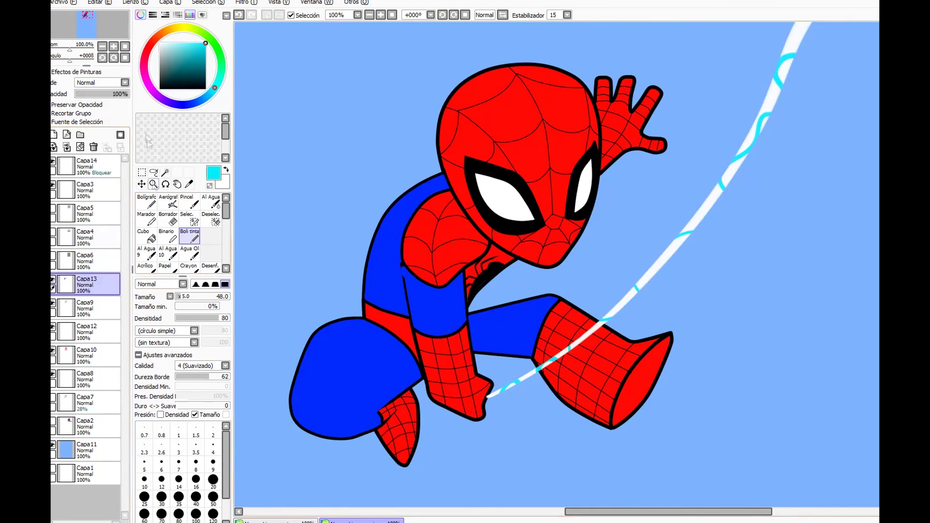
pyautogui.click(54, 134)
pyautogui.click(52, 445)
pyautogui.moveTo(454, 286); pyautogui.dragTo(460, 320)
pyautogui.hotkey('ctrl', 'z')
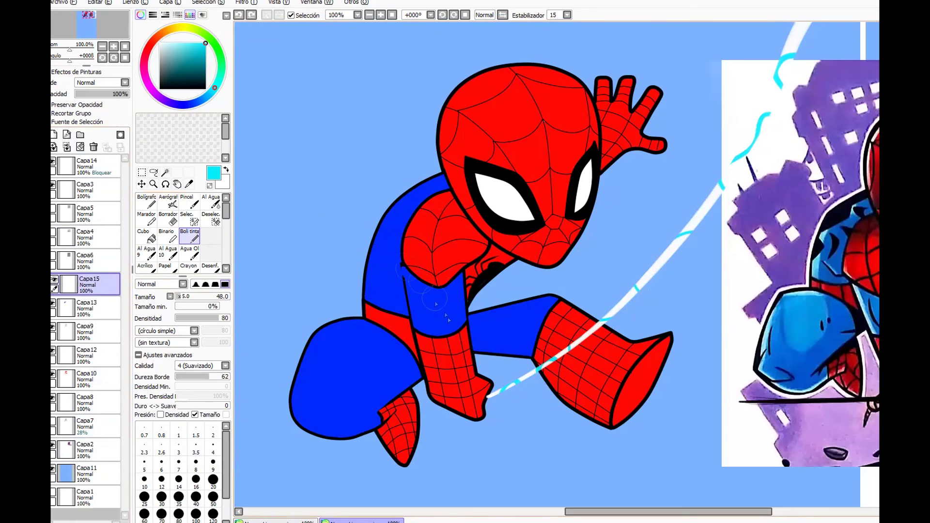
pyautogui.rightClick(458, 305)
pyautogui.click(205, 59)
pyautogui.moveTo(417, 280)
pyautogui.mouseDown()
pyautogui.moveTo(460, 275)
pyautogui.moveTo(461, 331)
pyautogui.moveTo(478, 339)
pyautogui.moveTo(531, 302)
pyautogui.moveTo(484, 317)
pyautogui.moveTo(547, 313)
pyautogui.mouseUp()
pyautogui.moveTo(407, 353)
pyautogui.mouseDown()
pyautogui.moveTo(310, 334)
pyautogui.moveTo(411, 366)
pyautogui.moveTo(311, 417)
pyautogui.moveTo(358, 433)
pyautogui.mouseUp()
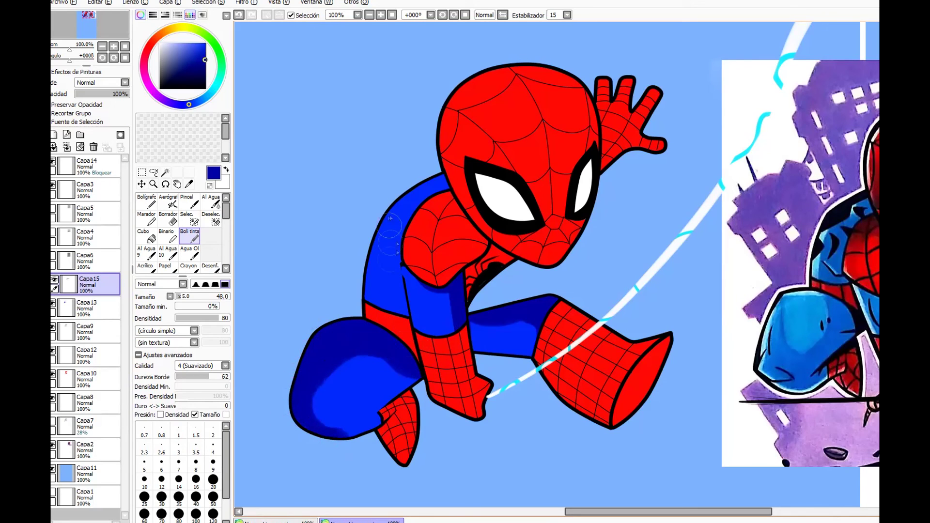
pyautogui.moveTo(404, 298)
pyautogui.mouseDown()
pyautogui.moveTo(410, 237)
pyautogui.moveTo(389, 318)
pyautogui.moveTo(392, 277)
pyautogui.moveTo(383, 310)
pyautogui.moveTo(410, 222)
pyautogui.moveTo(451, 187)
pyautogui.moveTo(399, 225)
pyautogui.moveTo(375, 300)
pyautogui.mouseUp()
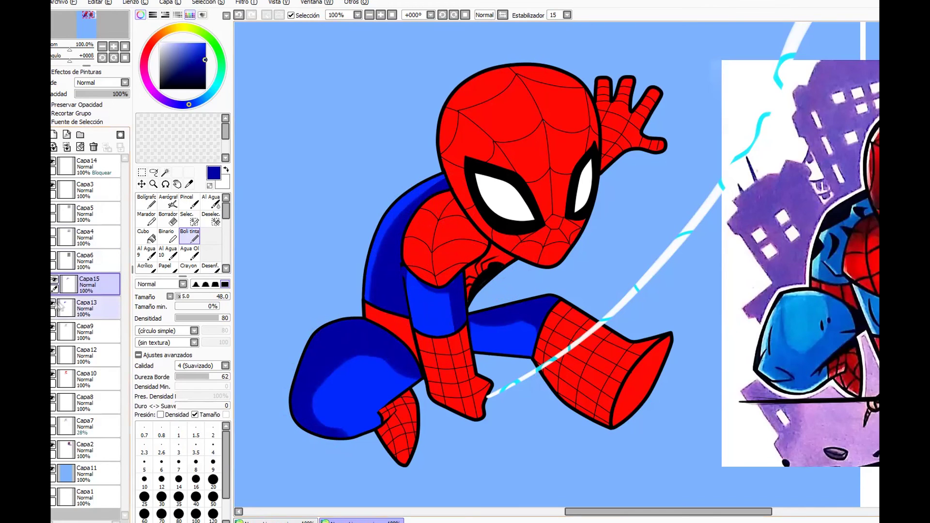
# Step: Draw thin black web lines across the red waist on Capa9 with a size 1 brush
pyautogui.click(54, 328)
pyautogui.click(53, 327)
pyautogui.click(79, 334)
pyautogui.click(160, 89)
pyautogui.click(178, 429)
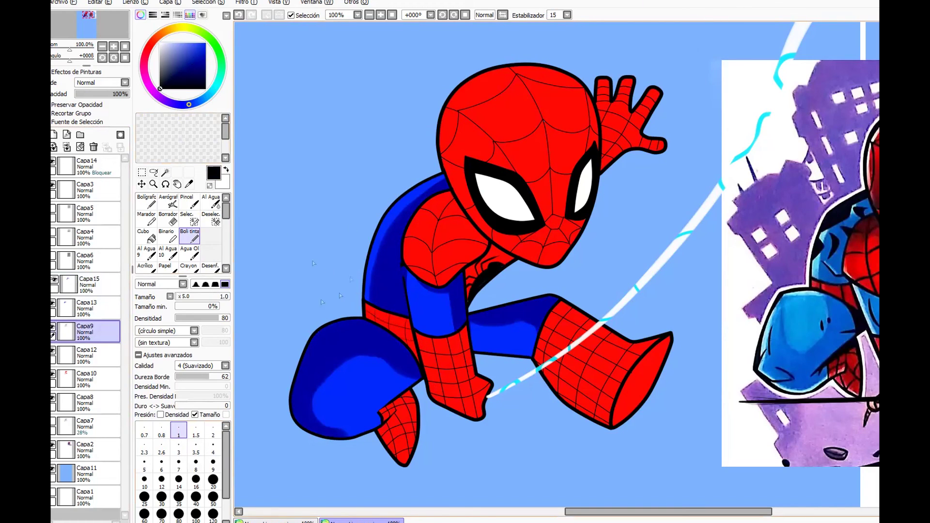
# Step: Shade the edge of the lowered forearm and fist in dark red on a new layer above Capa10, using brush size 34
pyautogui.click(95, 307)
pyautogui.click(97, 286)
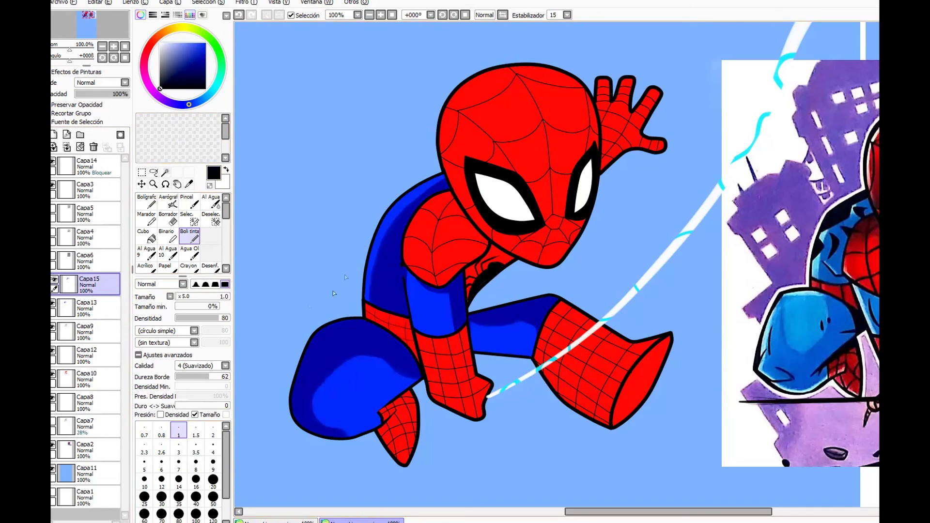
pyautogui.click(96, 378)
pyautogui.click(56, 134)
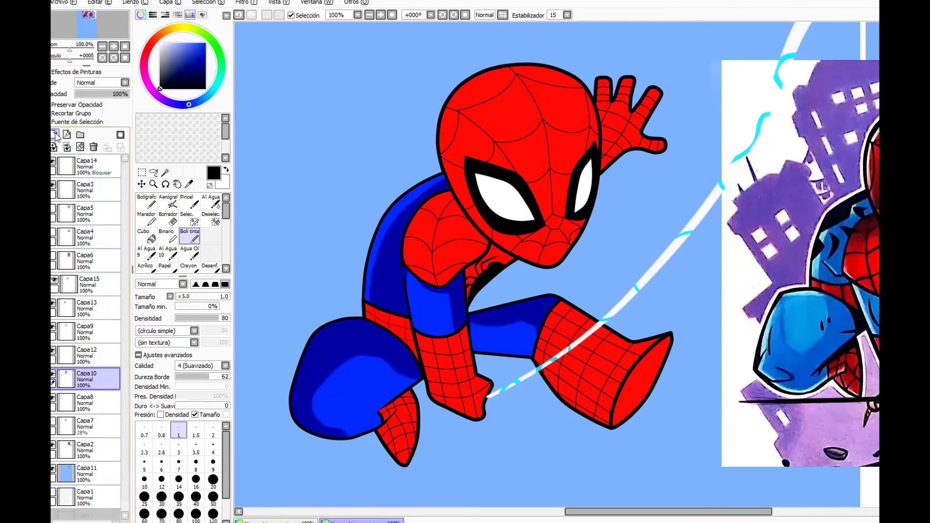
pyautogui.click(55, 134)
pyautogui.keyDown('alt'); pyautogui.click(476, 243); pyautogui.keyUp('alt')
pyautogui.moveTo(205, 45); pyautogui.dragTo(205, 58)
pyautogui.moveTo(525, 284); pyautogui.dragTo(538, 295)
pyautogui.moveTo(459, 331)
pyautogui.mouseDown()
pyautogui.moveTo(493, 397)
pyautogui.moveTo(479, 421)
pyautogui.moveTo(461, 356)
pyautogui.moveTo(467, 397)
pyautogui.mouseUp()
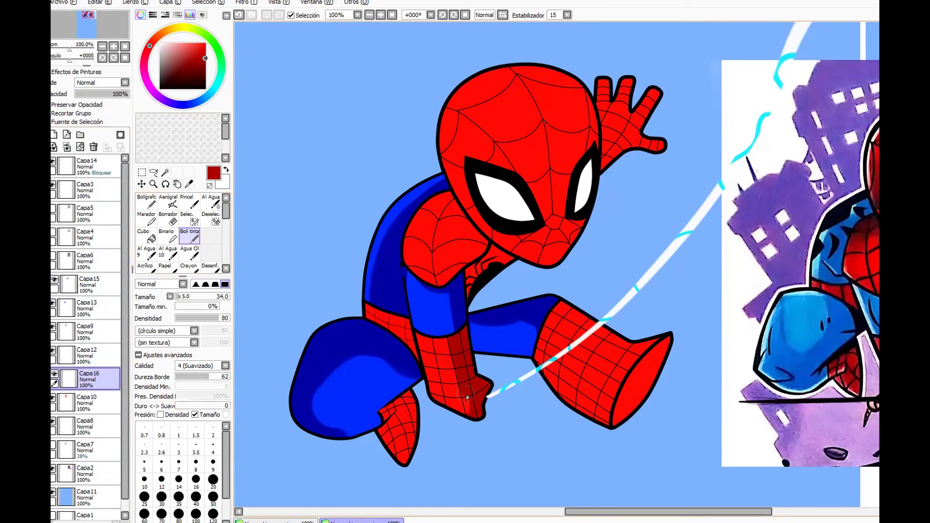
# Step: Shade the extended boot and its sole, the tucked foot, the waist and the shoulder in dark red
pyautogui.moveTo(593, 331)
pyautogui.mouseDown()
pyautogui.moveTo(557, 339)
pyautogui.moveTo(610, 363)
pyautogui.moveTo(642, 411)
pyautogui.moveTo(627, 362)
pyautogui.mouseUp()
pyautogui.moveTo(406, 427)
pyautogui.mouseDown()
pyautogui.moveTo(382, 397)
pyautogui.moveTo(412, 448)
pyautogui.moveTo(404, 460)
pyautogui.mouseUp()
pyautogui.moveTo(408, 324)
pyautogui.mouseDown()
pyautogui.moveTo(414, 353)
pyautogui.moveTo(387, 315)
pyautogui.moveTo(401, 313)
pyautogui.mouseUp()
pyautogui.moveTo(452, 293)
pyautogui.mouseDown()
pyautogui.moveTo(480, 281)
pyautogui.moveTo(471, 293)
pyautogui.moveTo(469, 272)
pyautogui.moveTo(479, 274)
pyautogui.moveTo(493, 253)
pyautogui.moveTo(503, 257)
pyautogui.moveTo(479, 228)
pyautogui.moveTo(451, 277)
pyautogui.moveTo(484, 246)
pyautogui.moveTo(477, 264)
pyautogui.moveTo(442, 287)
pyautogui.moveTo(480, 247)
pyautogui.moveTo(460, 209)
pyautogui.moveTo(457, 261)
pyautogui.moveTo(454, 199)
pyautogui.mouseUp()
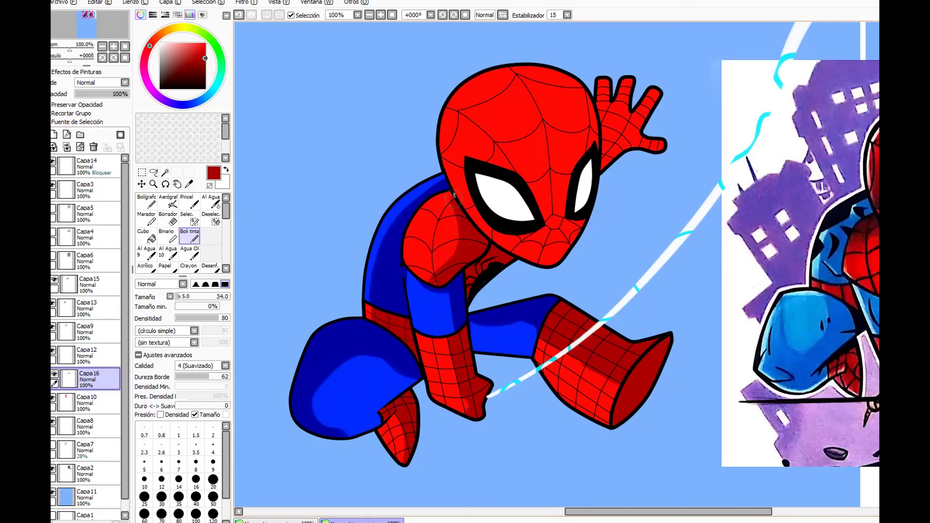
# Step: Shade the side of the head nearest the raised hand, and the hand itself, in dark red
pyautogui.moveTo(541, 263)
pyautogui.mouseDown()
pyautogui.moveTo(575, 227)
pyautogui.moveTo(537, 286)
pyautogui.moveTo(557, 223)
pyautogui.moveTo(531, 59)
pyautogui.mouseUp()
pyautogui.moveTo(587, 94); pyautogui.dragTo(604, 170)
pyautogui.moveTo(599, 130)
pyautogui.mouseDown()
pyautogui.moveTo(612, 150)
pyautogui.moveTo(639, 145)
pyautogui.moveTo(629, 91)
pyautogui.moveTo(610, 130)
pyautogui.moveTo(606, 95)
pyautogui.moveTo(613, 119)
pyautogui.mouseUp()
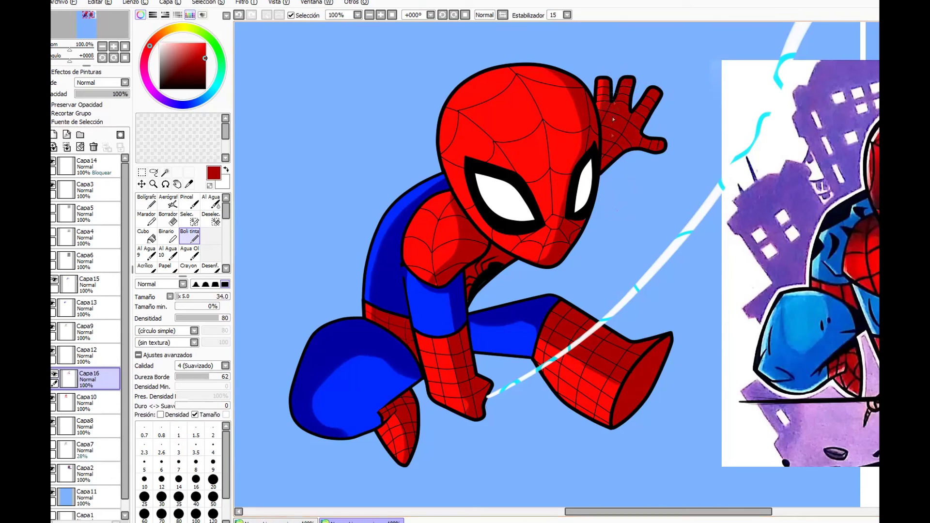
# Step: Narrow the dark red shading on the head by erasing along its inner edge, and return to the Boli tinta brush
pyautogui.moveTo(548, 251)
pyautogui.mouseDown()
pyautogui.moveTo(577, 158)
pyautogui.moveTo(535, 75)
pyautogui.mouseUp()
pyautogui.hotkey('ctrl', 'z')
pyautogui.press('e')
pyautogui.moveTo(585, 246)
pyautogui.keyDown('ctrl'); pyautogui.keyDown('alt'); pyautogui.mouseDown()
pyautogui.moveTo(557, 251)
pyautogui.moveTo(564, 248)
pyautogui.mouseUp(); pyautogui.keyUp('alt'); pyautogui.keyUp('ctrl')
pyautogui.moveTo(550, 260)
pyautogui.mouseDown()
pyautogui.moveTo(572, 216)
pyautogui.moveTo(581, 126)
pyautogui.moveTo(589, 145)
pyautogui.moveTo(562, 249)
pyautogui.moveTo(587, 166)
pyautogui.moveTo(563, 64)
pyautogui.mouseUp()
pyautogui.click(192, 236)
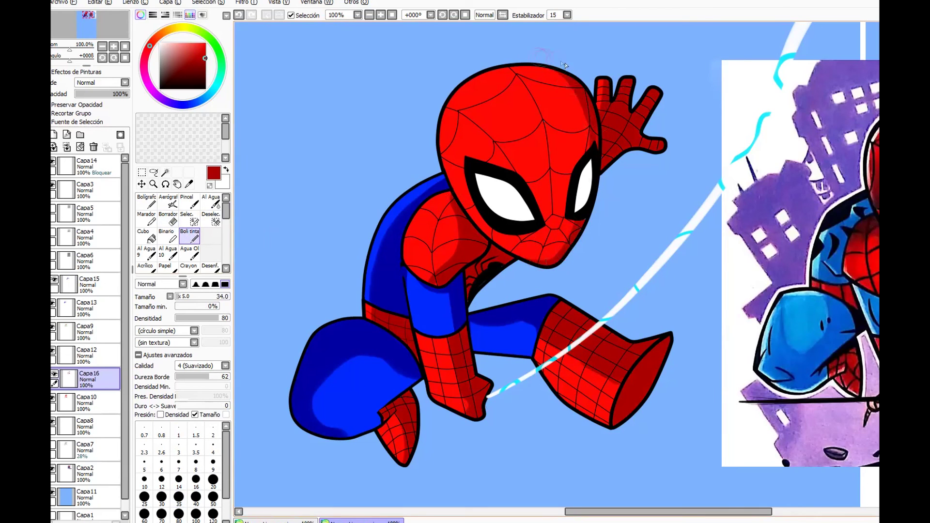
# Step: Hide the reference layer Capa2 and view the shaded figure at 75% zoom
pyautogui.click(54, 469)
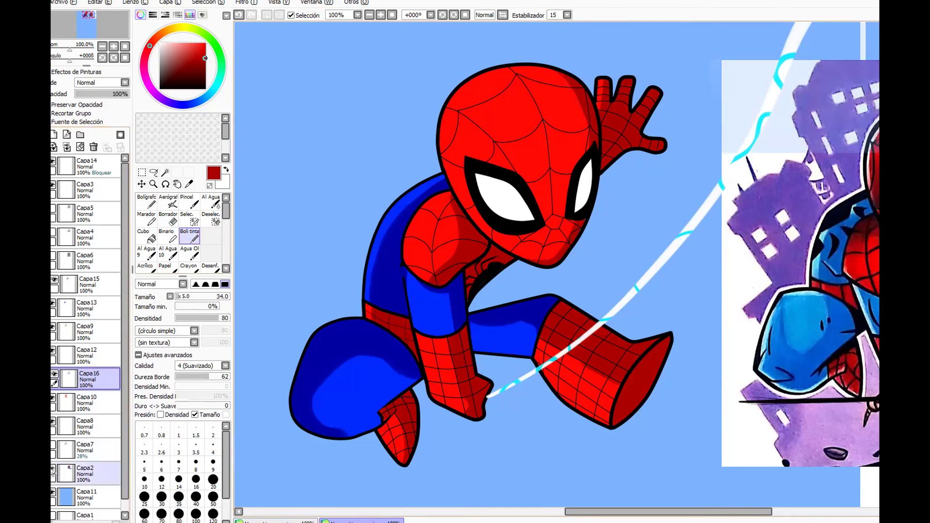
pyautogui.click(153, 184)
pyautogui.rightClick(286, 237)
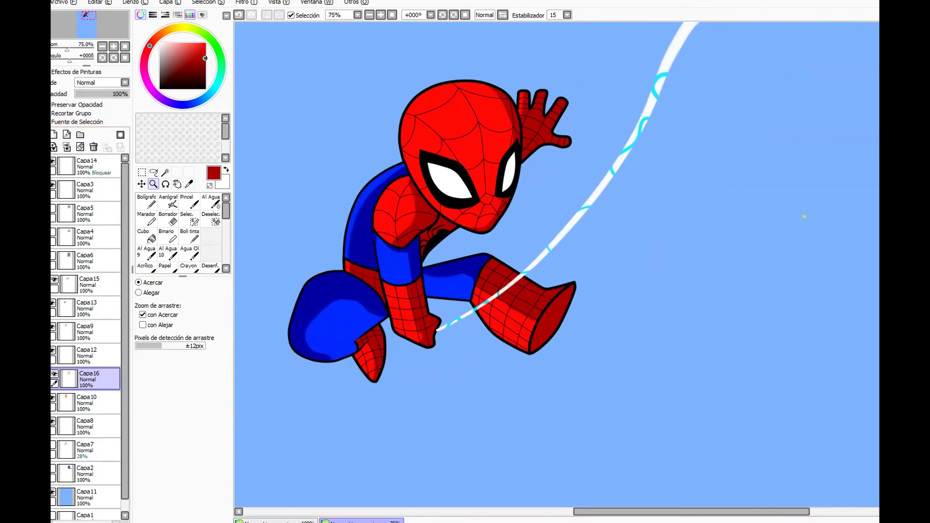
# Step: Paint the sole of the extended boot in a deeper, darker red on Capa16
pyautogui.click(190, 236)
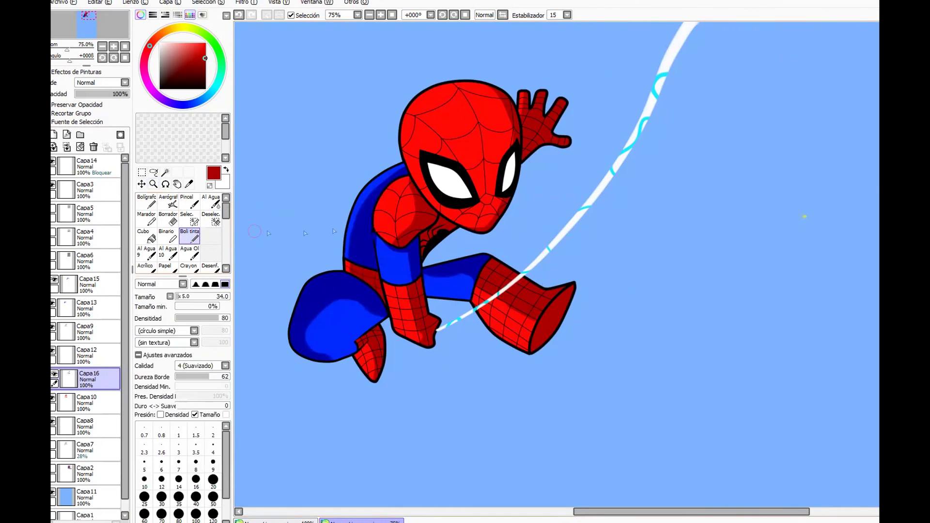
pyautogui.click(191, 69)
pyautogui.moveTo(538, 343); pyautogui.dragTo(572, 293)
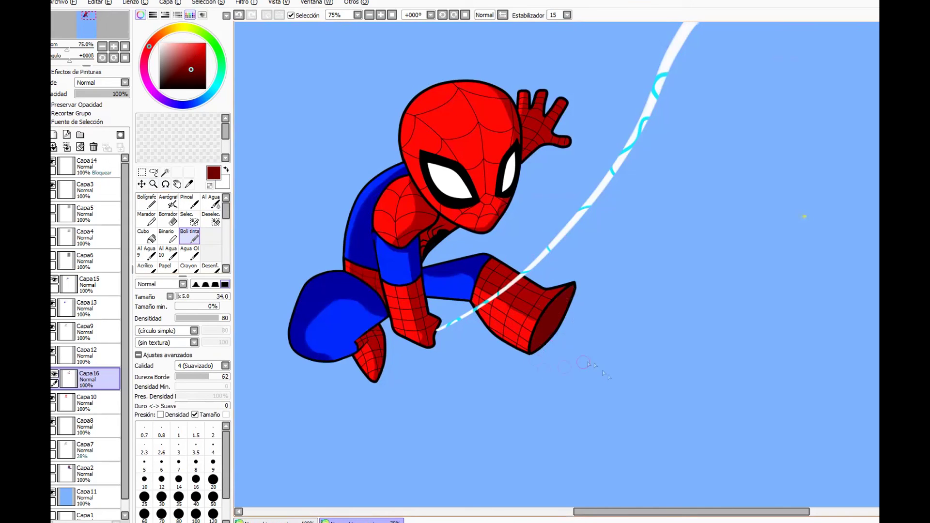